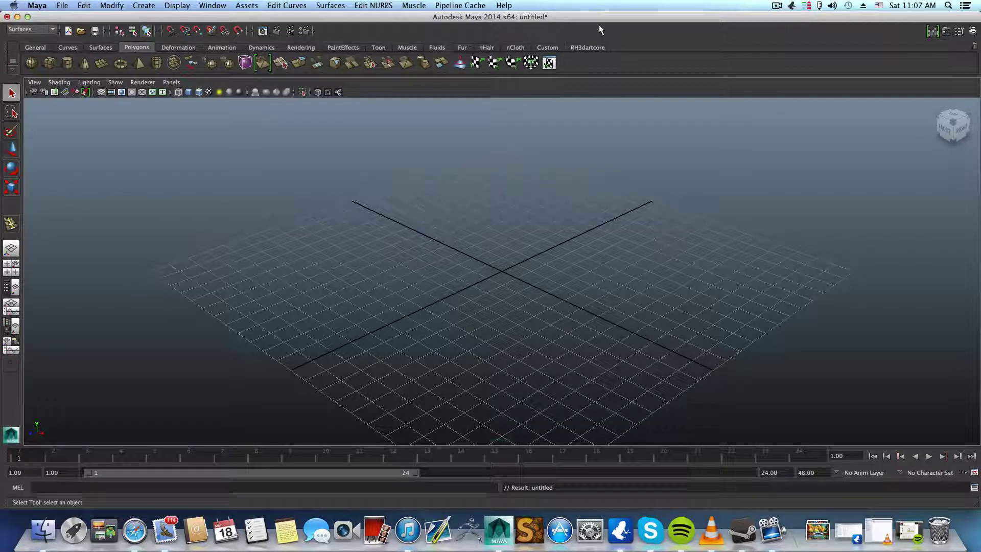
- Zoom and orbit the perspective view to a low angle over the grid
{"action": "scroll", "coordinate": [606, 287], "scroll_direction": "down", "scroll_amount": 3}
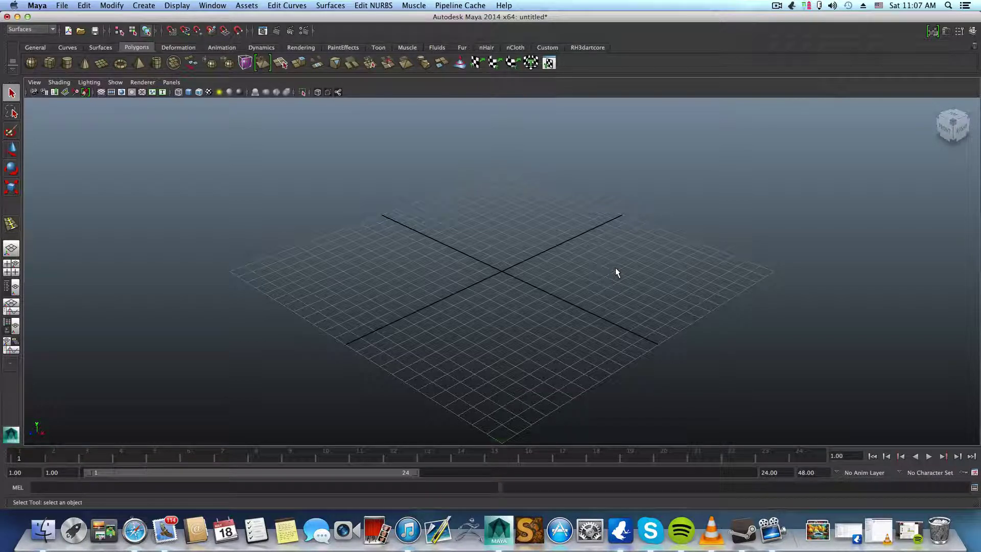
{"action": "scroll", "coordinate": [514, 244], "scroll_direction": "up", "scroll_amount": 2}
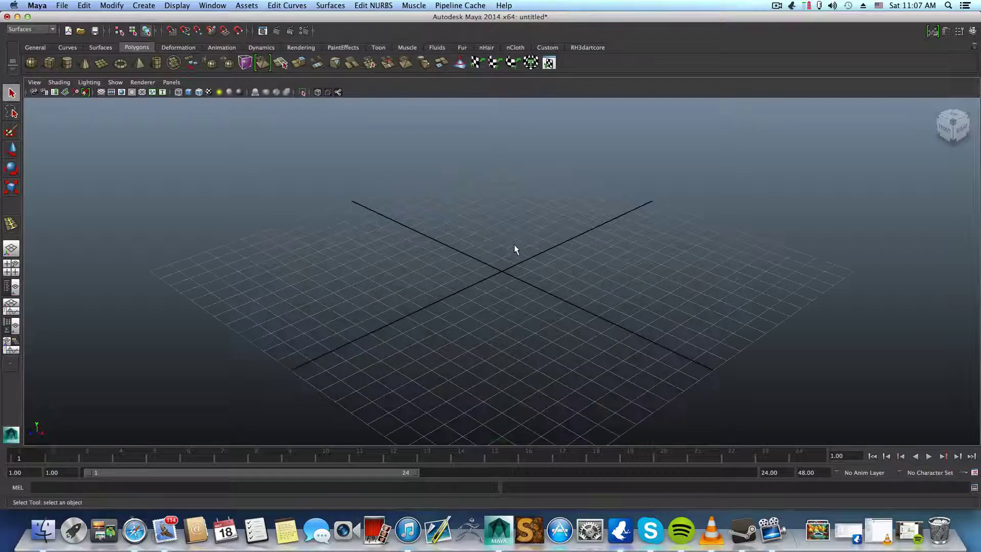
{"action": "mouse_move", "coordinate": [544, 263]}
{"action": "left_mouse_down", "text": "alt"}
{"action": "mouse_move", "coordinate": [536, 252]}
{"action": "mouse_move", "coordinate": [586, 254]}
{"action": "mouse_move", "coordinate": [560, 322]}
{"action": "mouse_move", "coordinate": [569, 317]}
{"action": "left_mouse_up", "text": "alt"}
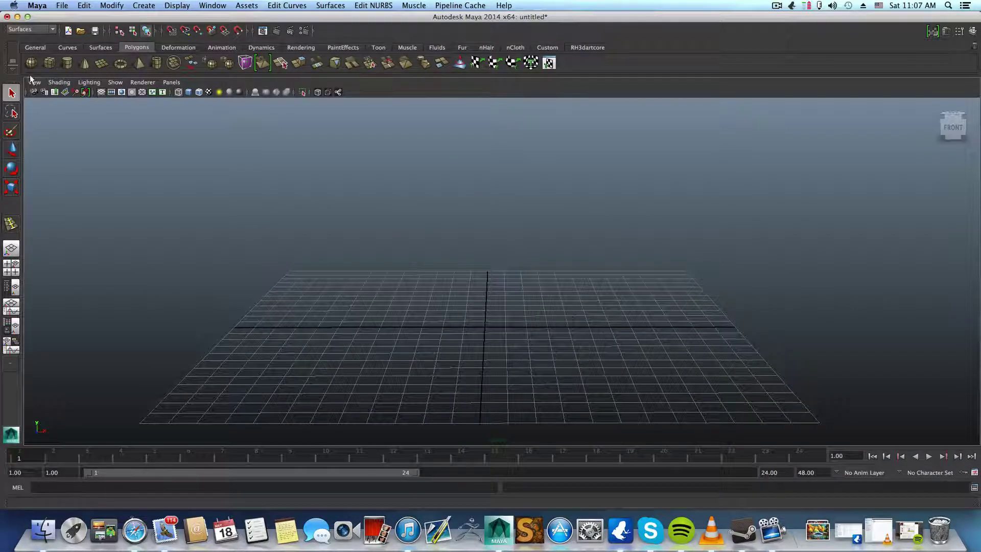
{"action": "left_click", "coordinate": [59, 81]}
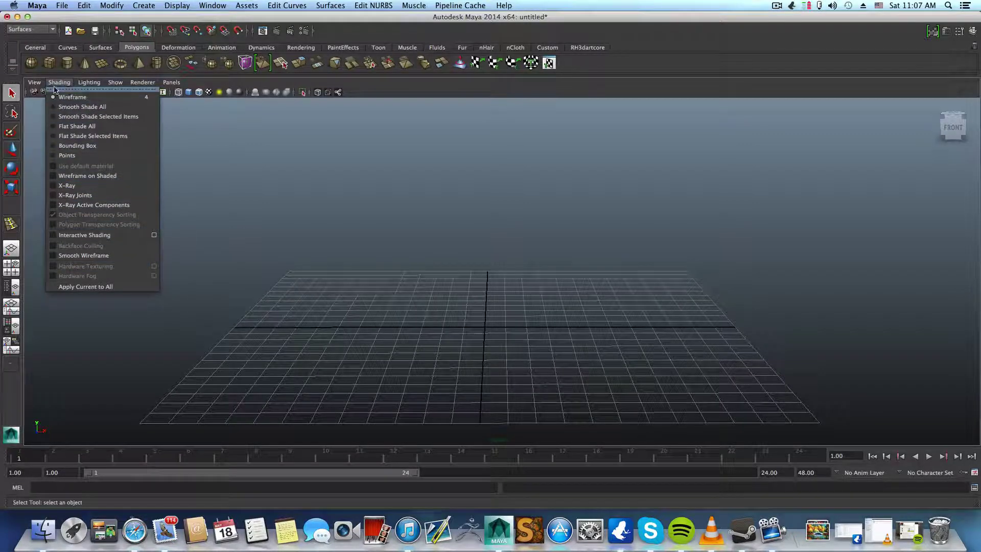
{"action": "left_click", "coordinate": [85, 255]}
{"action": "left_click_drag", "start_coordinate": [482, 329], "coordinate": [433, 327], "text": "alt"}
{"action": "right_click_drag", "start_coordinate": [434, 327], "coordinate": [492, 342], "text": "alt"}
{"action": "middle_click_drag", "start_coordinate": [491, 342], "coordinate": [496, 341], "text": "alt"}
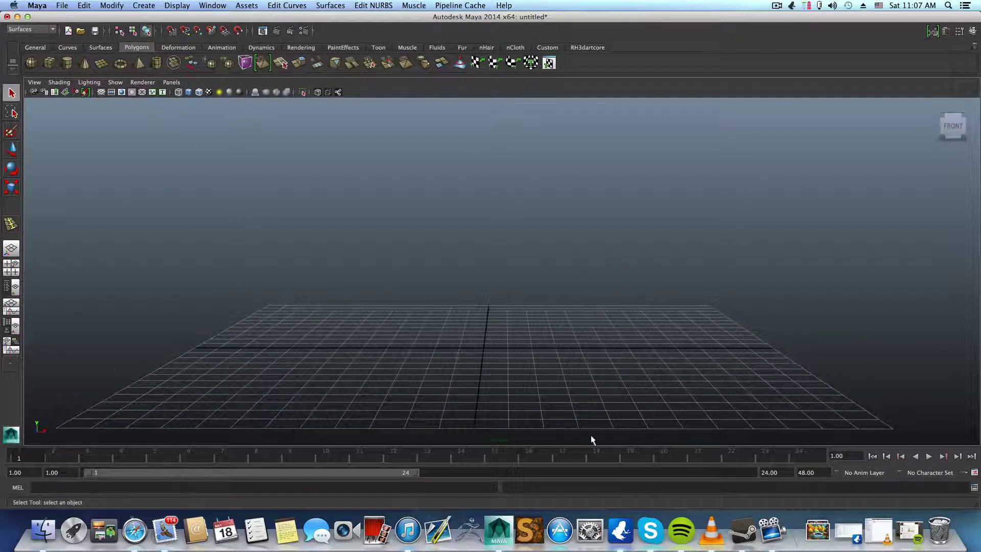
{"action": "left_click_drag", "start_coordinate": [611, 328], "coordinate": [478, 351], "text": "alt"}
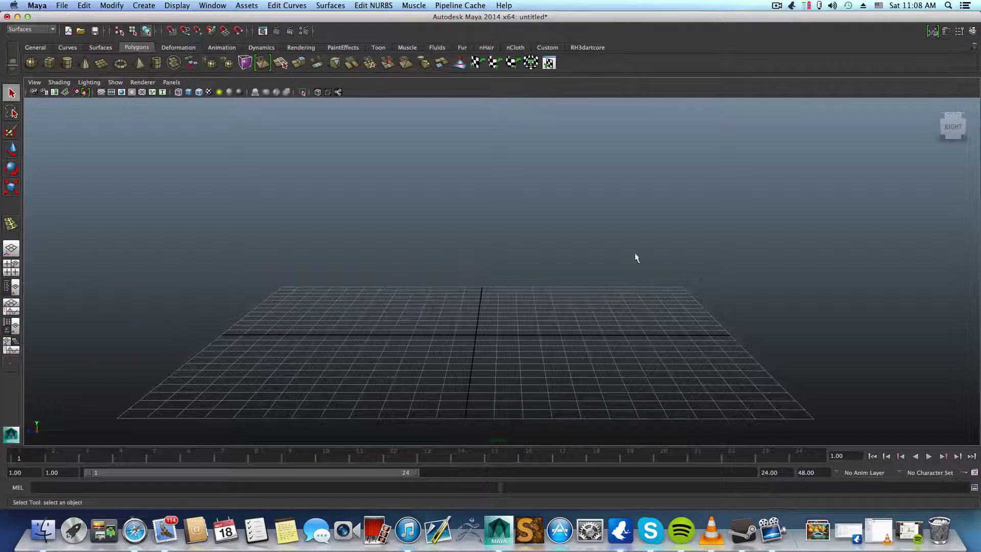
- Add a polygon cube at the origin, show it shaded, and scale it up uniformly
{"action": "left_click", "coordinate": [49, 62]}
{"action": "left_click_drag", "start_coordinate": [495, 284], "coordinate": [503, 337], "text": "alt"}
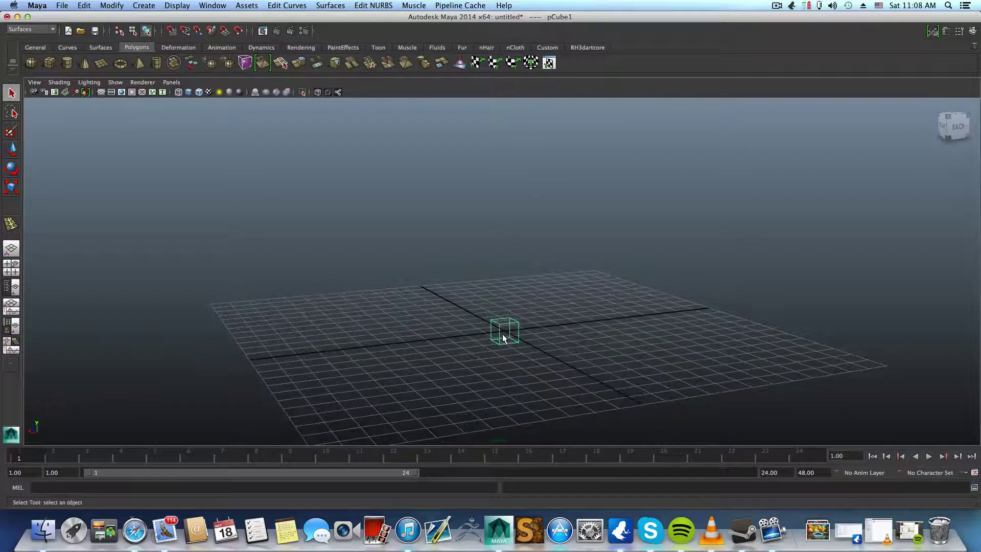
{"action": "key", "text": "5"}
{"action": "left_click", "coordinate": [11, 187]}
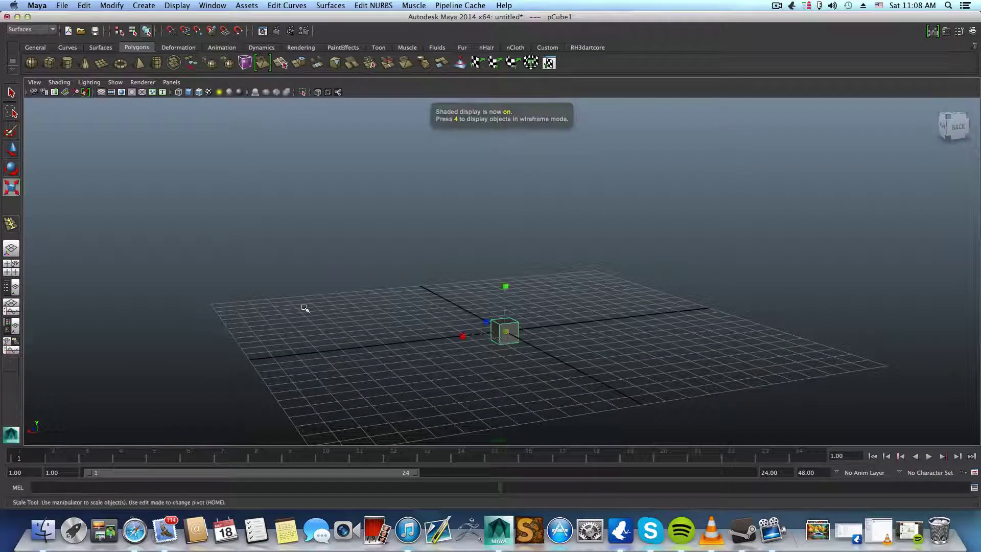
{"action": "left_click_drag", "start_coordinate": [510, 333], "coordinate": [471, 325]}
{"action": "scroll", "coordinate": [504, 323], "scroll_direction": "up", "scroll_amount": 3}
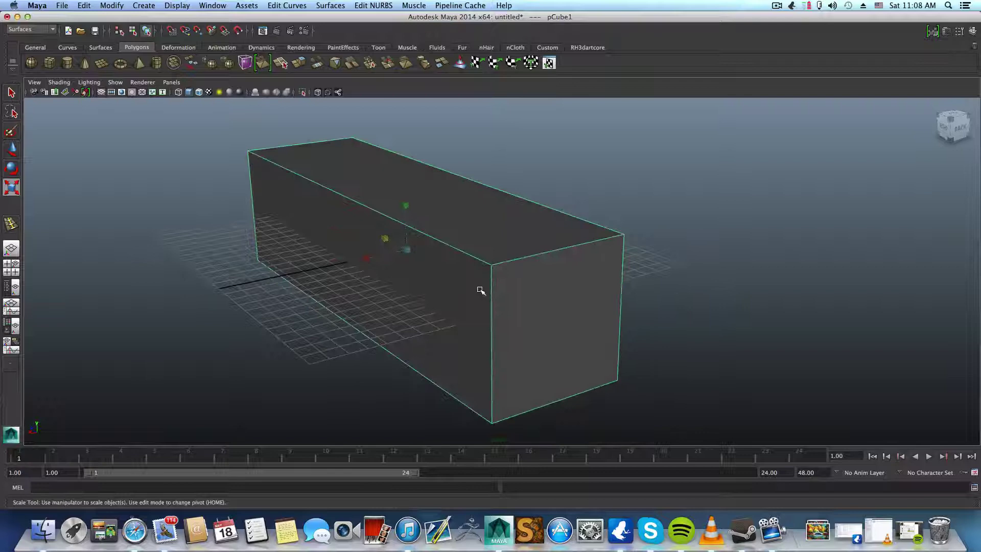
- Switch the long box to vertex mode and select its top-left corner vertices
{"action": "left_click_drag", "start_coordinate": [480, 289], "coordinate": [486, 232], "text": "alt"}
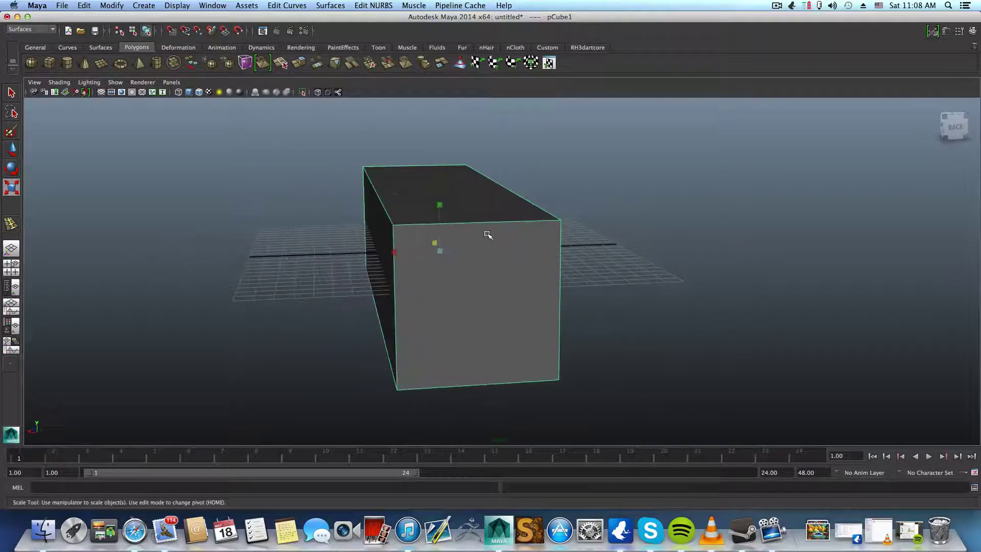
{"action": "right_click_drag", "start_coordinate": [445, 232], "coordinate": [449, 234]}
{"action": "left_click_drag", "start_coordinate": [332, 177], "coordinate": [408, 225]}
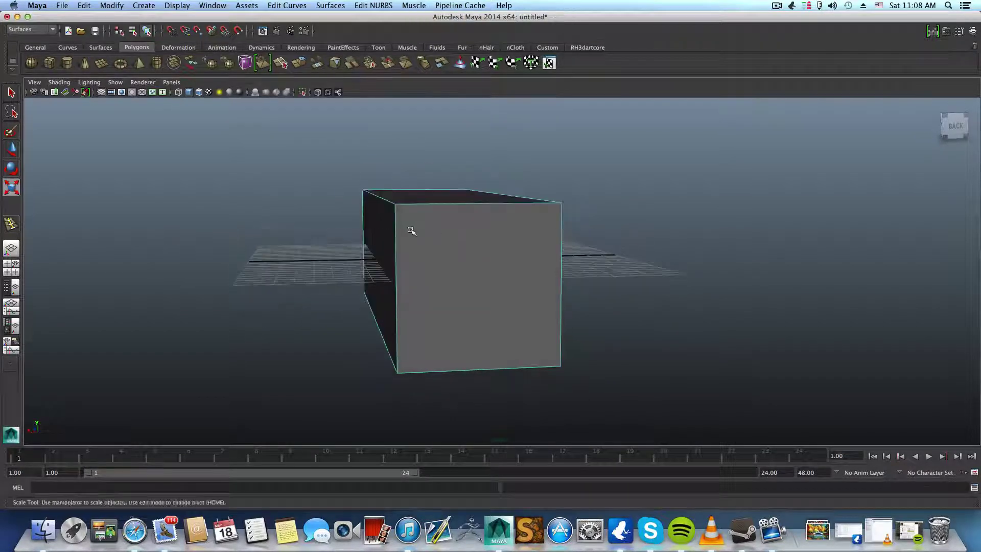
- Move the selected corner vertices down along Y and inward along X
{"action": "key", "text": "w"}
{"action": "left_click_drag", "start_coordinate": [374, 162], "coordinate": [378, 204]}
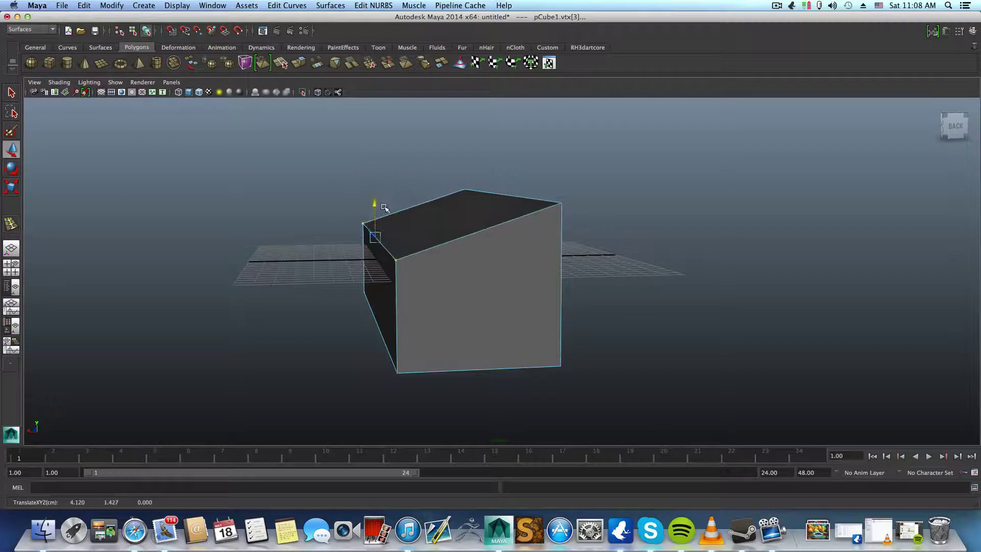
{"action": "left_click", "coordinate": [344, 235]}
{"action": "left_click_drag", "start_coordinate": [344, 234], "coordinate": [435, 231]}
- In edge mode, split the box with a new edge loop
{"action": "right_click_drag", "start_coordinate": [435, 232], "coordinate": [409, 360]}
{"action": "left_click", "coordinate": [498, 233]}
{"action": "left_click", "coordinate": [428, 301]}
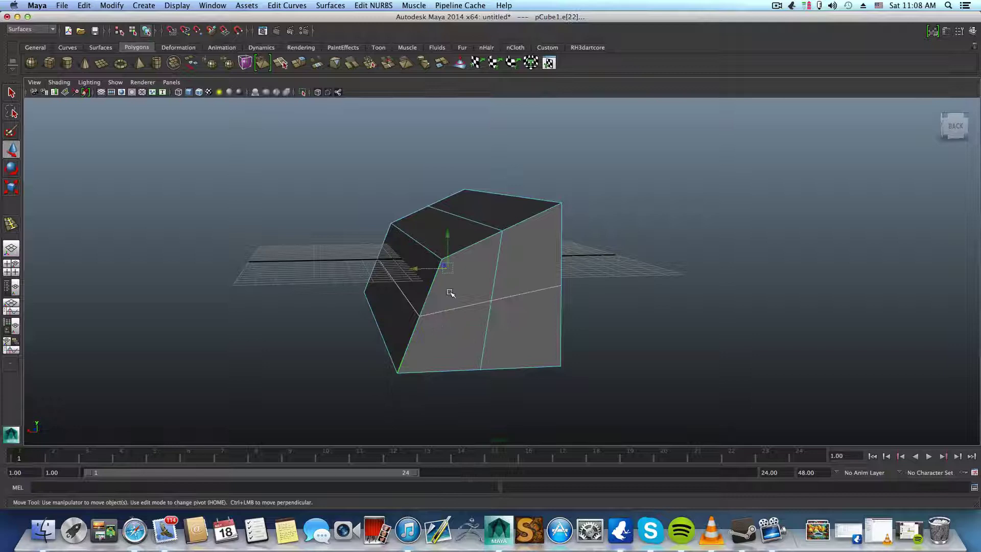
- Inspect the reshaped box from several angles, then delete it in object mode
{"action": "left_click_drag", "start_coordinate": [450, 292], "coordinate": [516, 222], "text": "alt"}
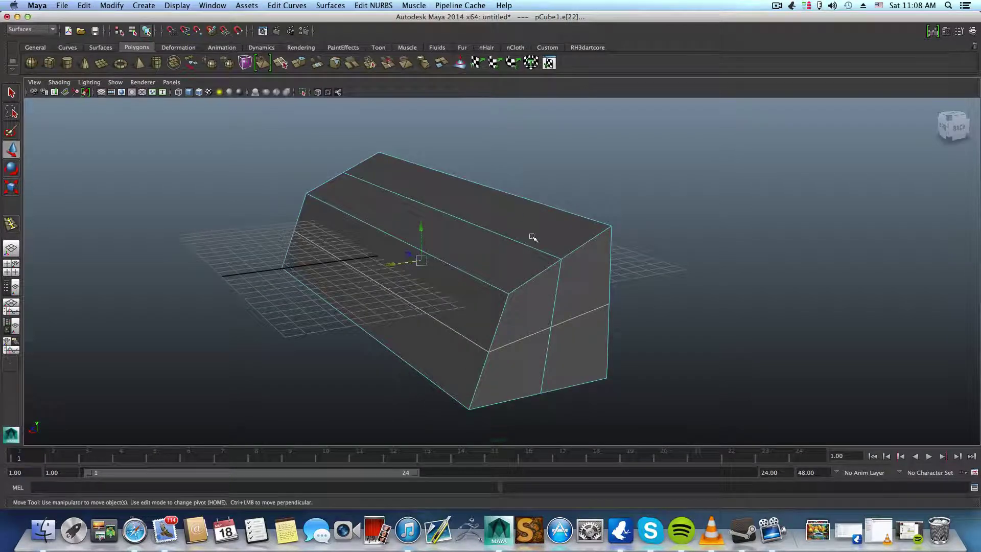
{"action": "left_click_drag", "start_coordinate": [519, 240], "coordinate": [482, 198], "text": "alt"}
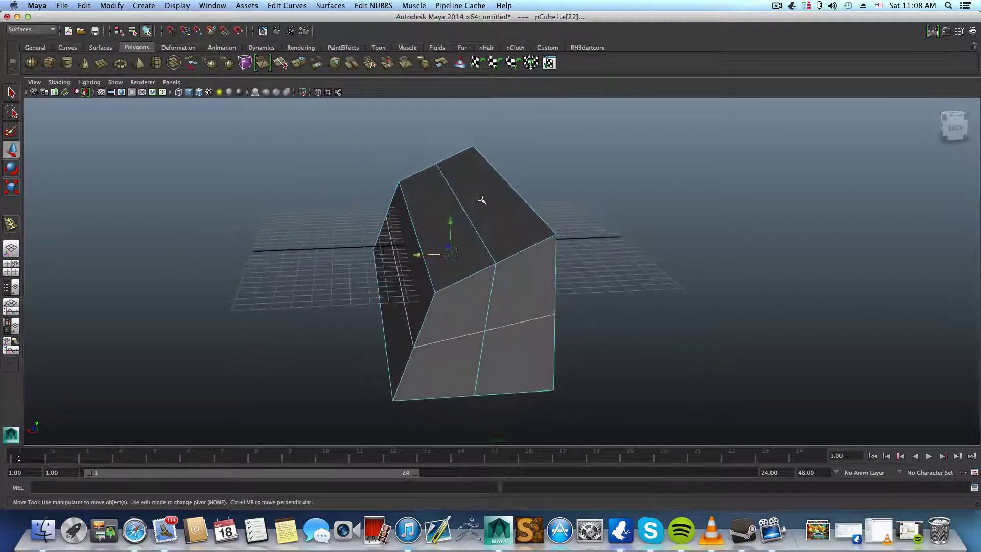
{"action": "left_click_drag", "start_coordinate": [390, 332], "coordinate": [349, 224], "text": "alt"}
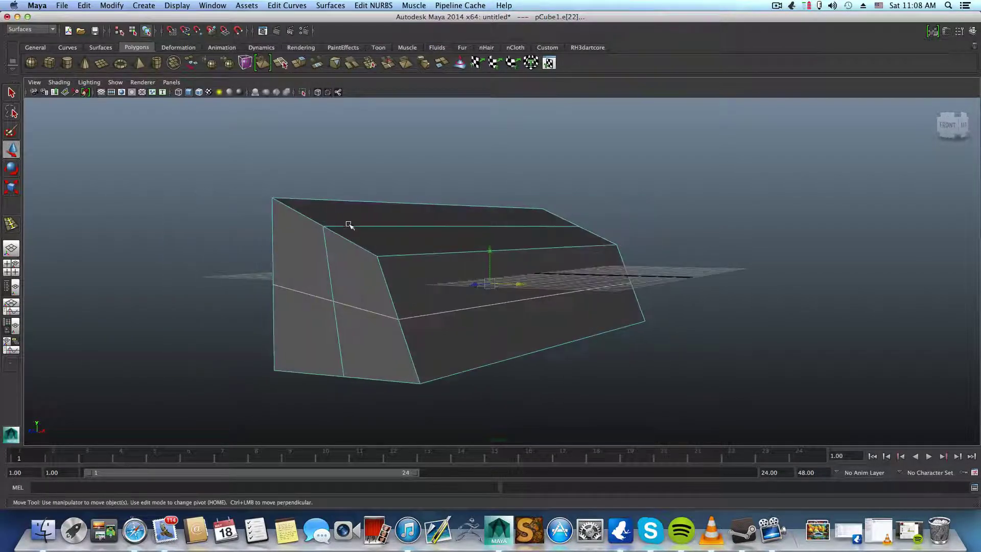
{"action": "left_click_drag", "start_coordinate": [471, 323], "coordinate": [357, 328], "text": "alt"}
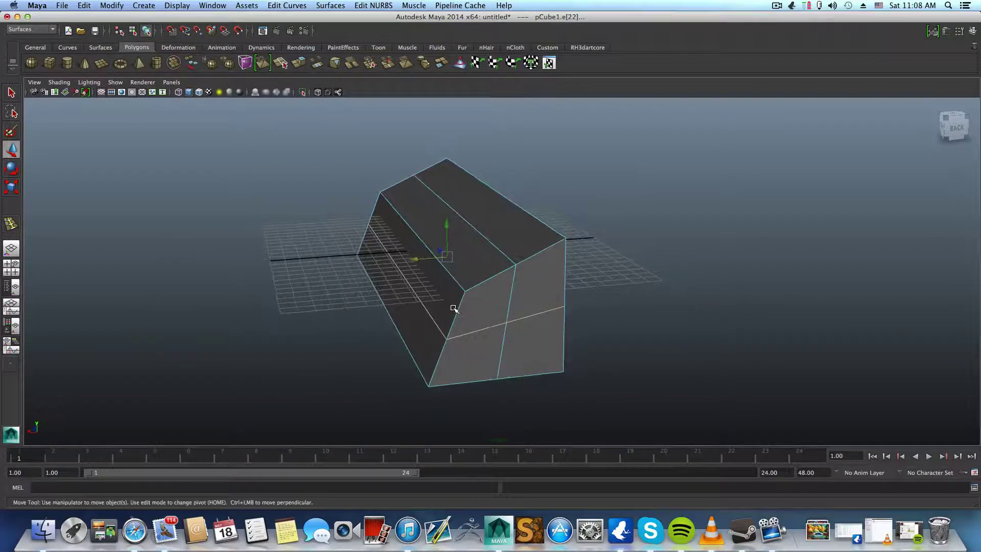
{"action": "key", "text": "F8"}
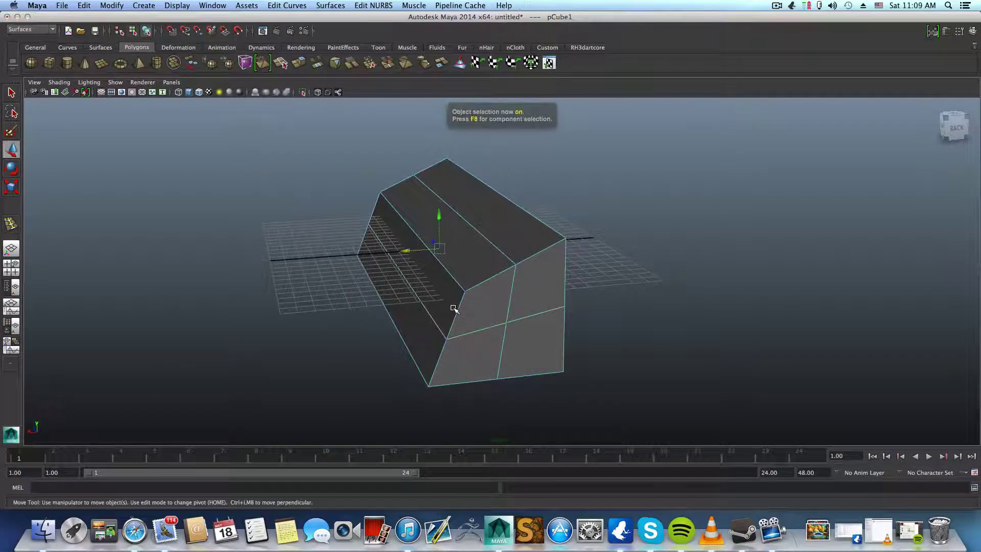
{"action": "key", "text": "Delete"}
{"action": "left_click_drag", "start_coordinate": [448, 256], "coordinate": [431, 313], "text": "alt"}
- Maximize the Right side view from the four-view layout and pan it down-left
{"action": "middle_click_drag", "start_coordinate": [431, 313], "coordinate": [533, 310], "text": "alt"}
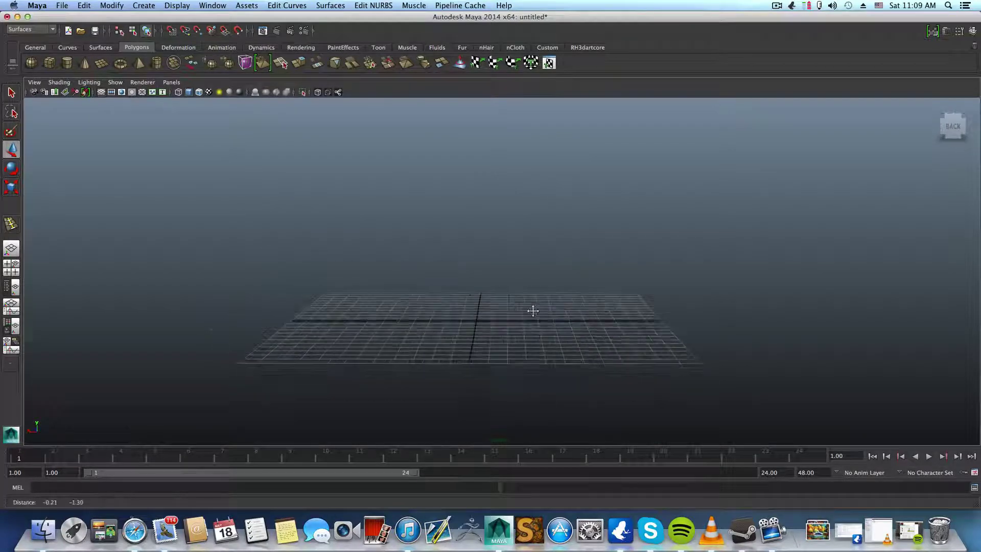
{"action": "scroll", "coordinate": [551, 332], "scroll_direction": "up", "scroll_amount": 5}
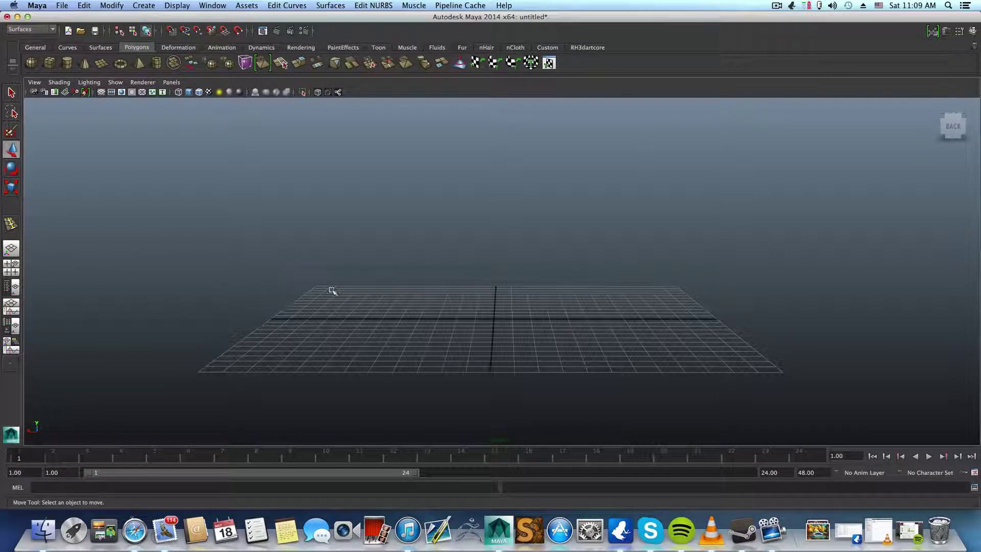
{"action": "key", "text": "space"}
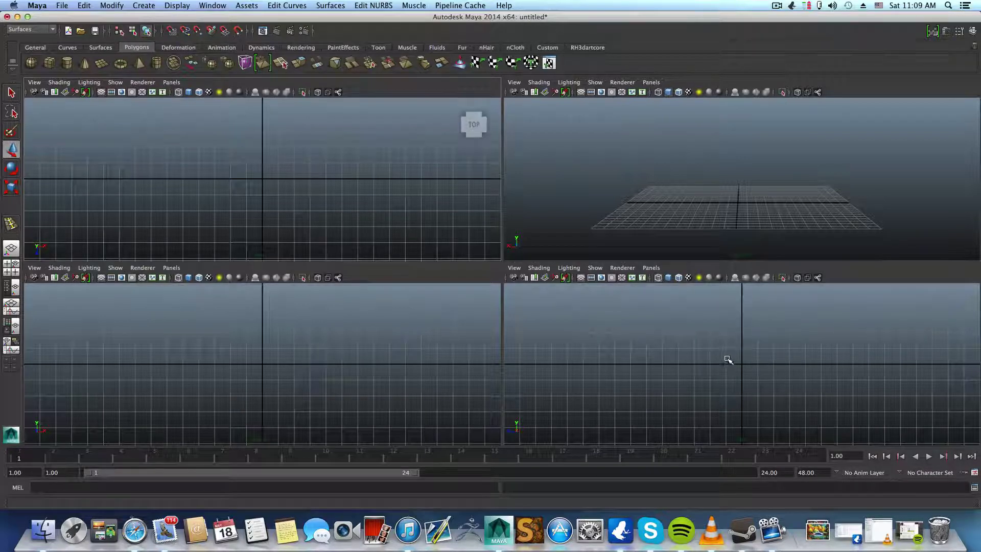
{"action": "key", "text": "space"}
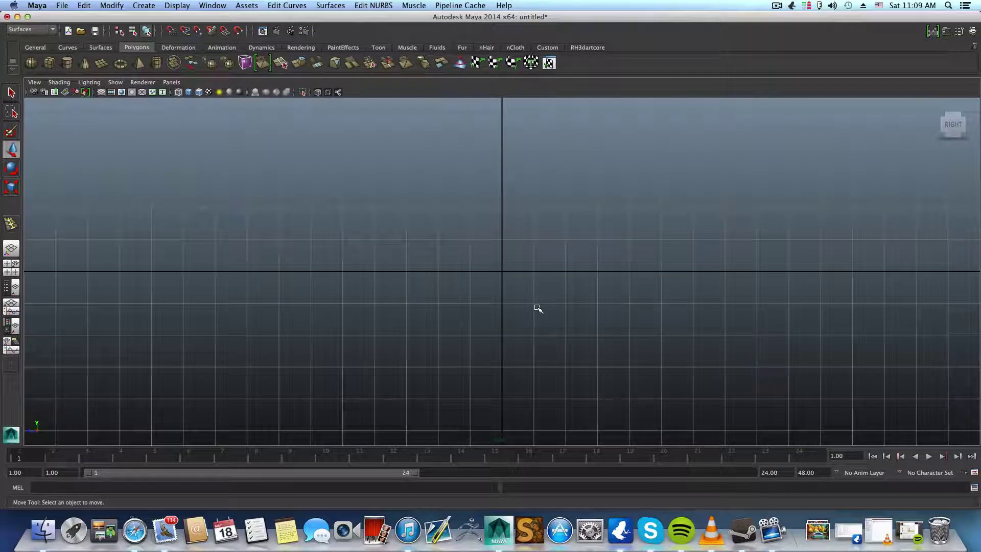
{"action": "middle_click_drag", "start_coordinate": [537, 307], "coordinate": [526, 350], "text": "alt"}
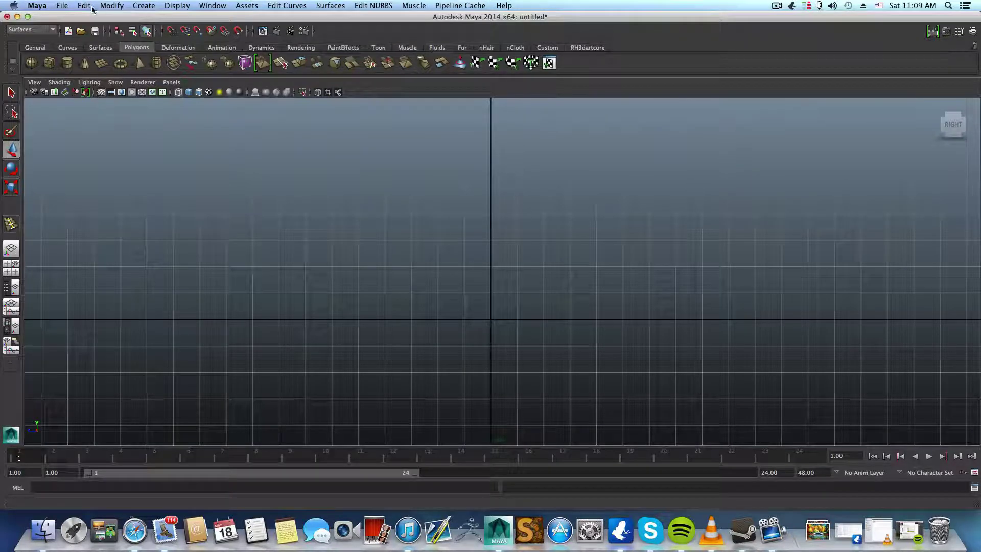
- Start the CV Curve Tool and reposition the Right view
{"action": "left_click", "coordinate": [141, 6]}
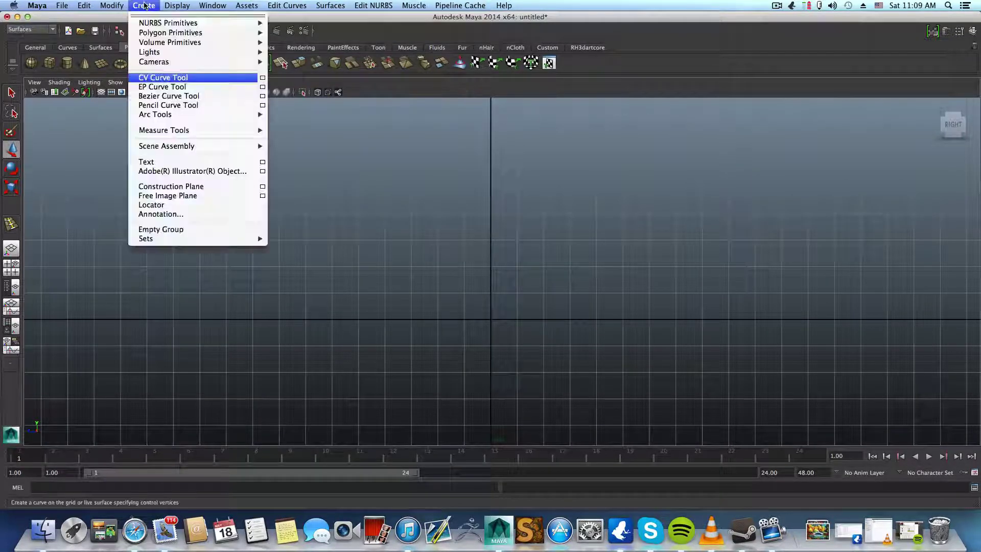
{"action": "left_click", "coordinate": [165, 77]}
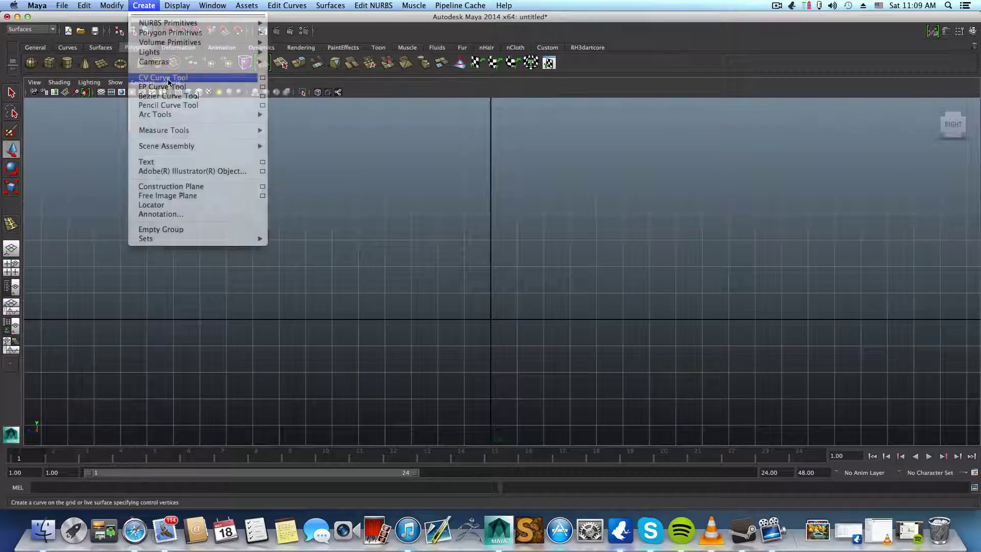
{"action": "middle_click_drag", "start_coordinate": [672, 306], "coordinate": [620, 300], "text": "alt"}
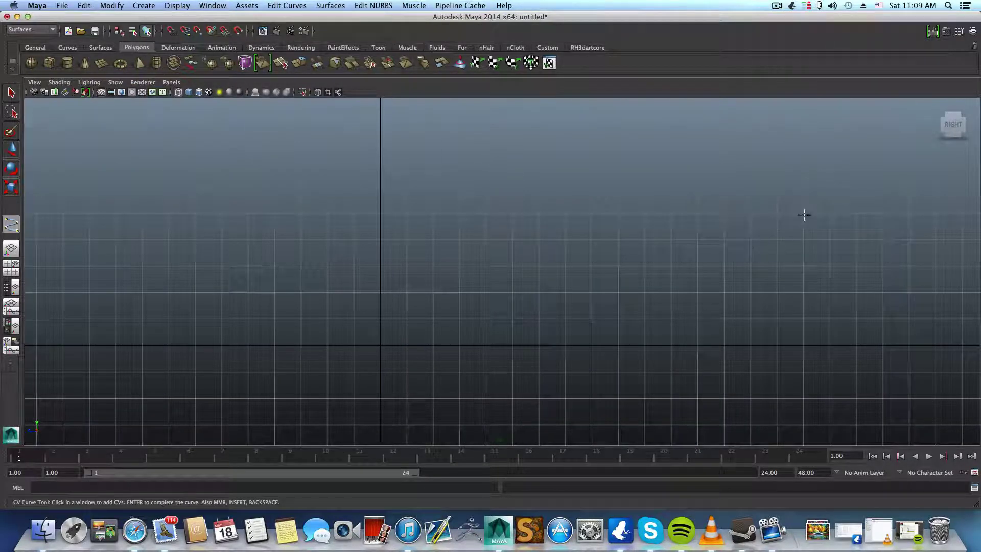
{"action": "scroll", "coordinate": [803, 172], "scroll_direction": "down", "scroll_amount": 1}
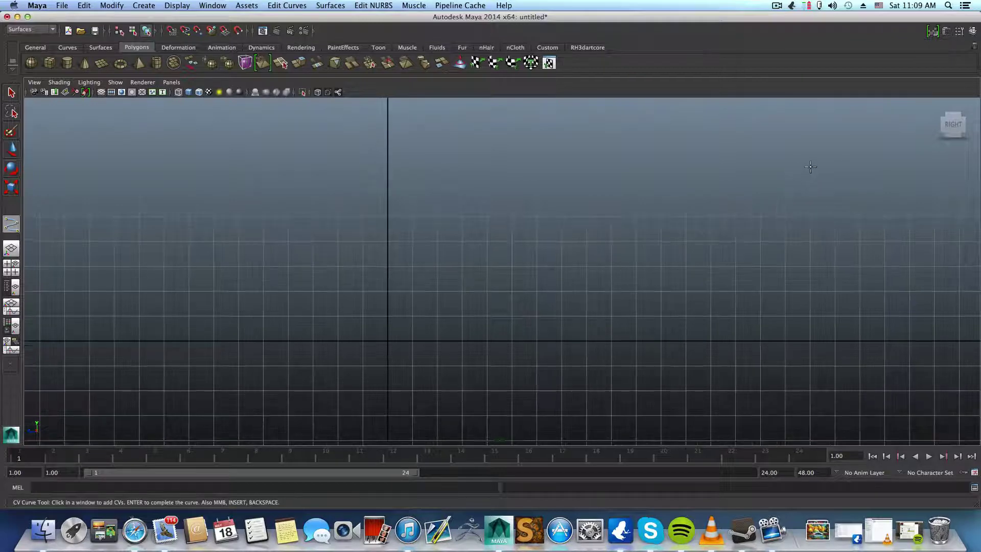
- Place the first CVs from the upper right, sloping down to the middle
{"action": "left_click", "coordinate": [810, 167]}
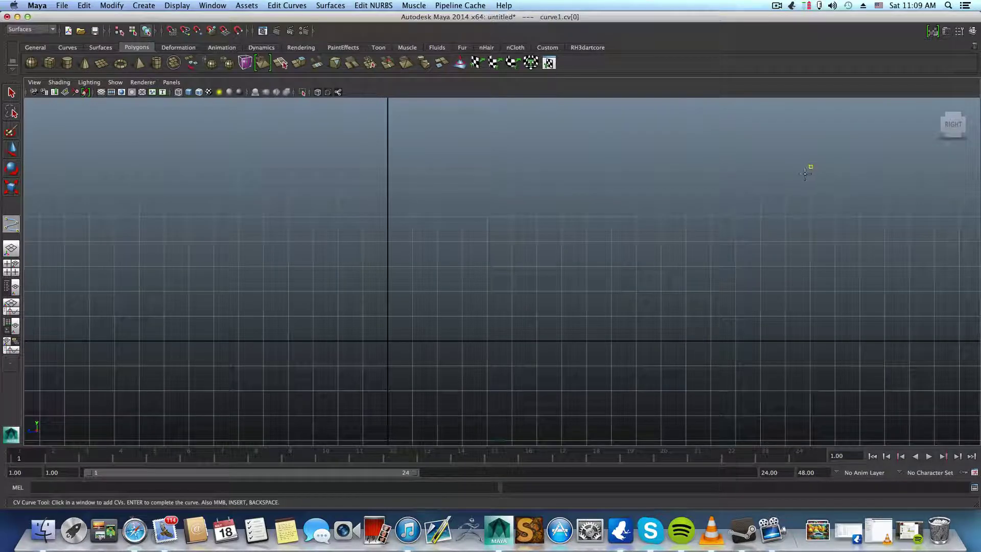
{"action": "left_click", "coordinate": [759, 166]}
{"action": "left_click", "coordinate": [706, 210]}
{"action": "left_click", "coordinate": [689, 241]}
{"action": "left_click_drag", "start_coordinate": [652, 279], "coordinate": [622, 294]}
{"action": "left_click", "coordinate": [585, 305]}
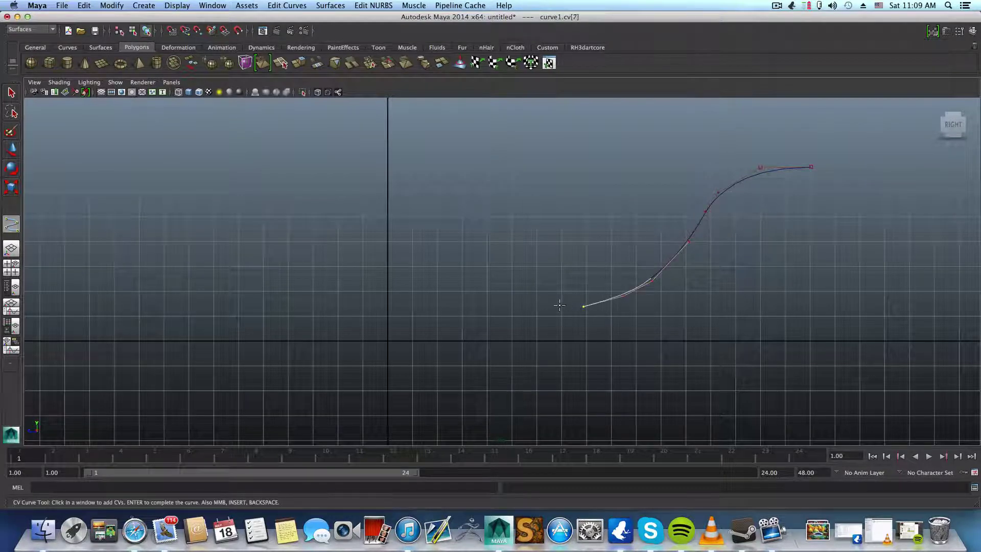
{"action": "left_click", "coordinate": [542, 306]}
- Continue the CVs leftward through the low dip to the far left and finish curve1
{"action": "left_click", "coordinate": [465, 308]}
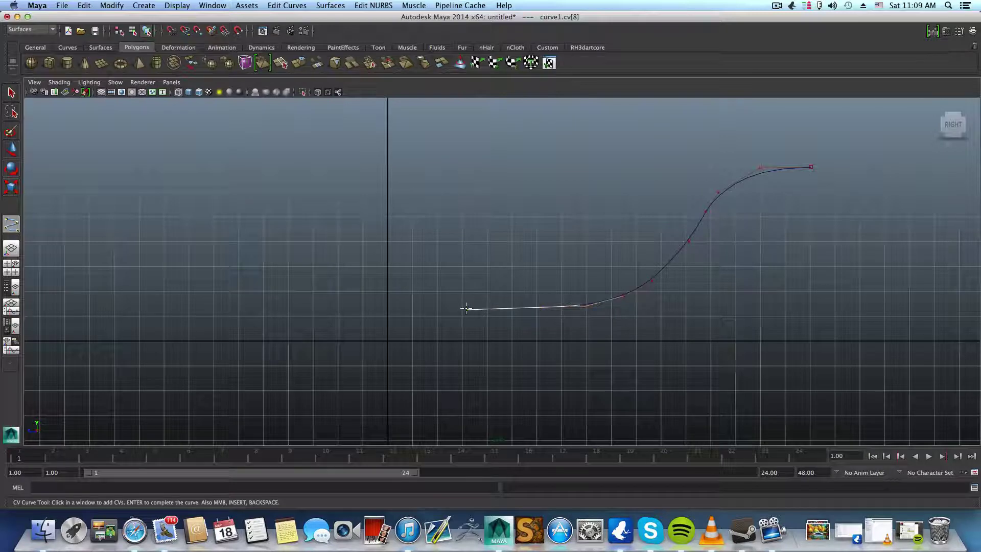
{"action": "left_click", "coordinate": [424, 332]}
{"action": "left_click", "coordinate": [364, 362]}
{"action": "left_click", "coordinate": [317, 377]}
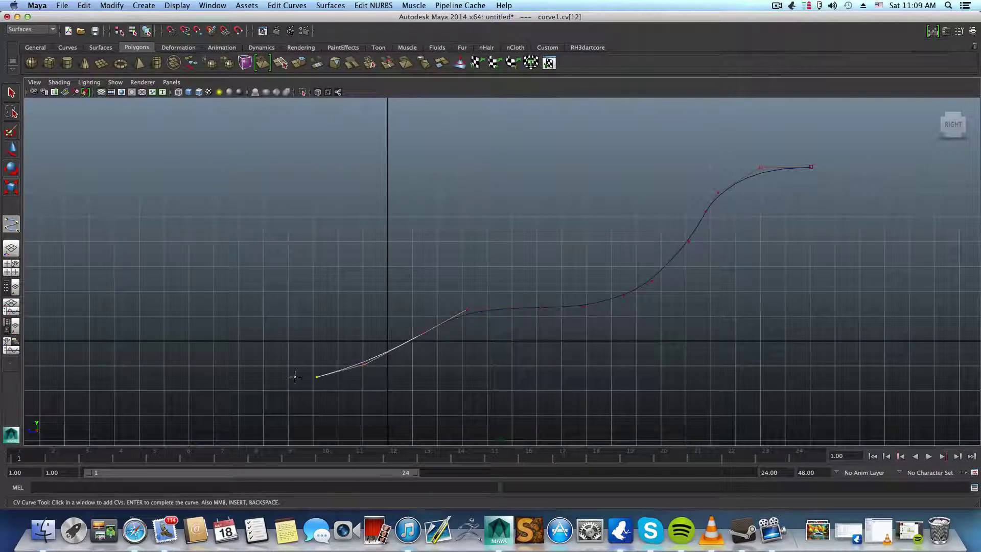
{"action": "left_click", "coordinate": [234, 374]}
{"action": "left_click", "coordinate": [204, 344]}
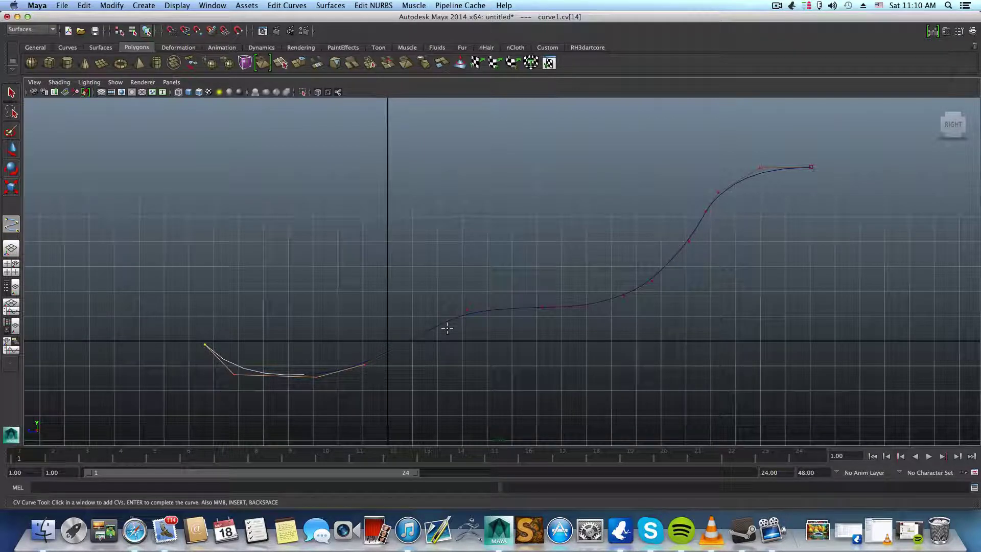
{"action": "key", "text": "w"}
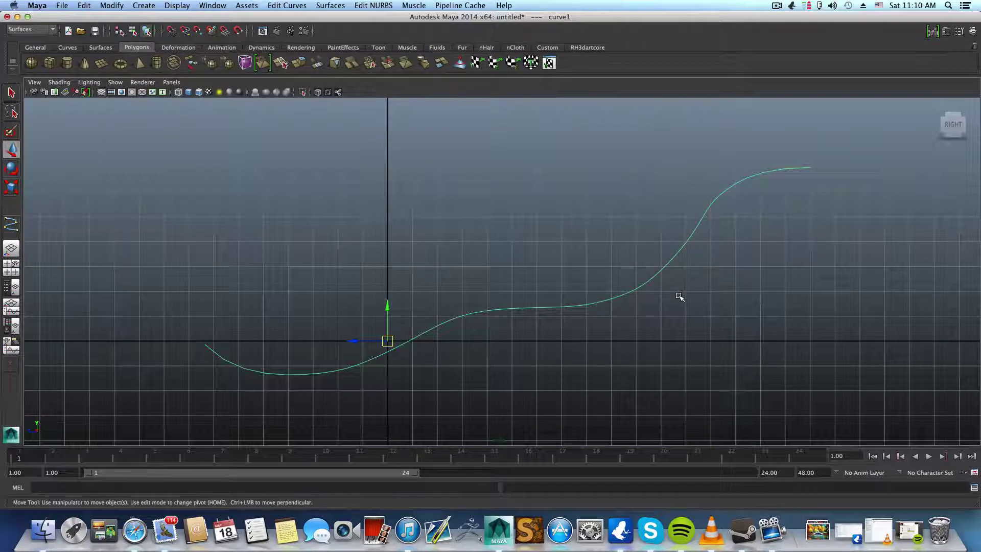
- Duplicate curve1 and lift the copy above the original along Y
{"action": "scroll", "coordinate": [680, 297], "scroll_direction": "down", "scroll_amount": 2}
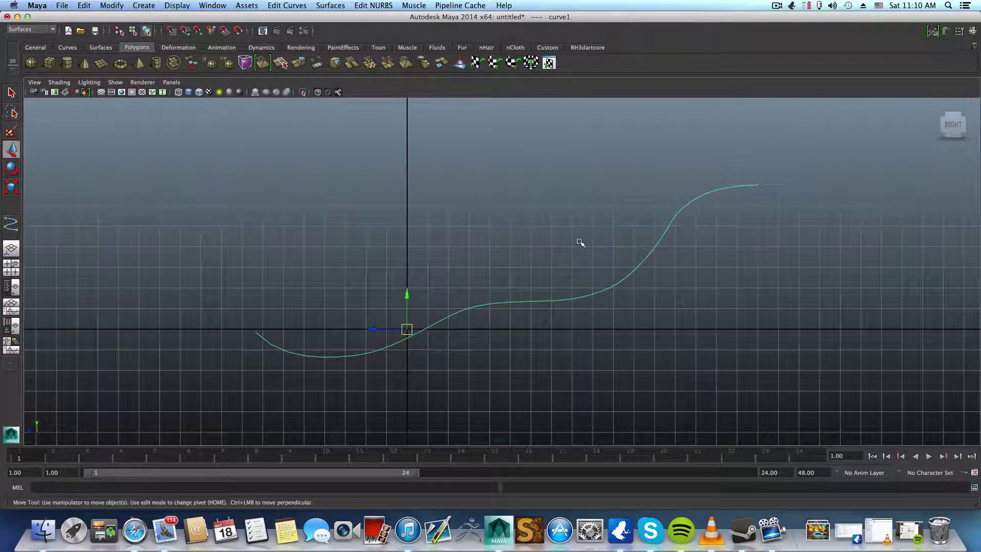
{"action": "scroll", "coordinate": [580, 243], "scroll_direction": "down", "scroll_amount": 2}
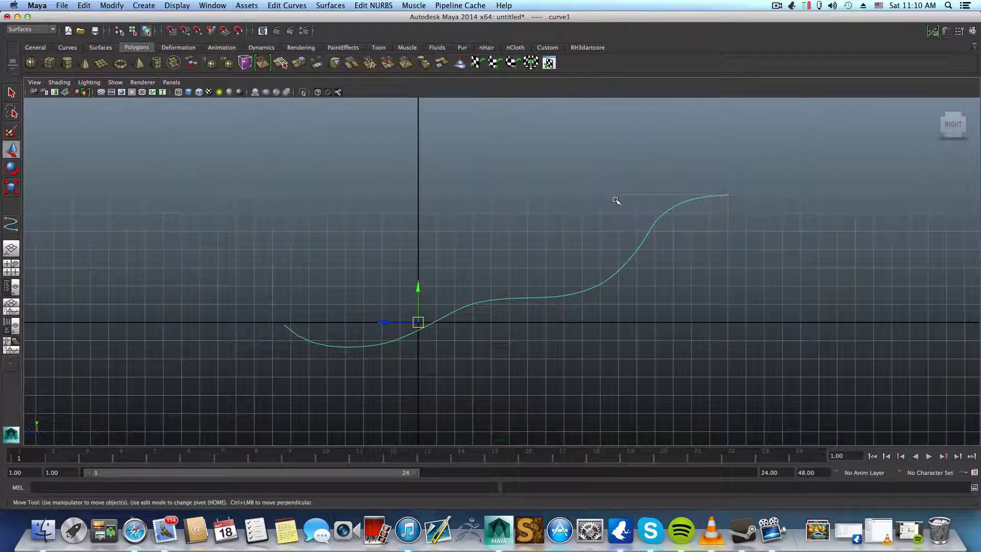
{"action": "middle_click_drag", "start_coordinate": [661, 266], "coordinate": [634, 316], "text": "alt"}
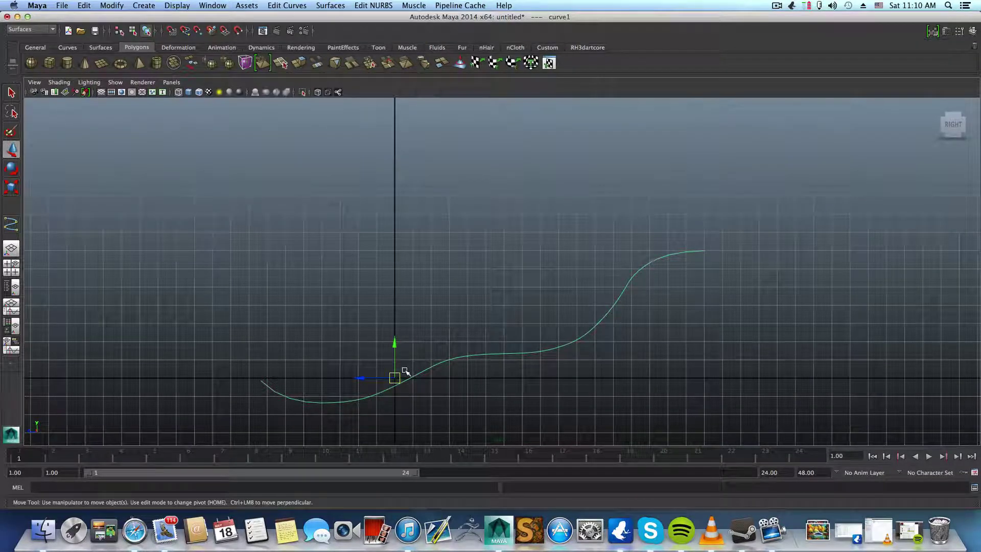
{"action": "key", "text": "ctrl+d"}
{"action": "left_click_drag", "start_coordinate": [396, 351], "coordinate": [403, 223]}
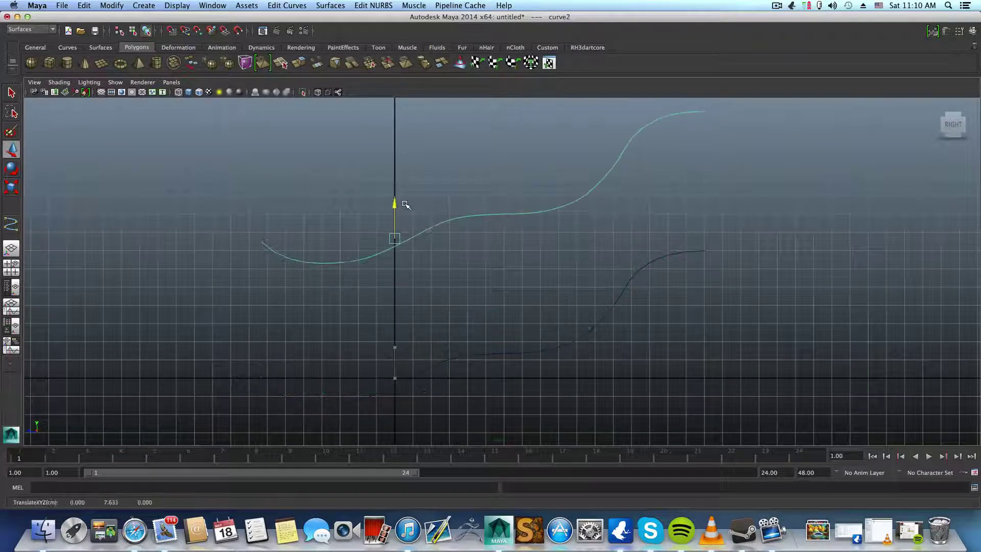
{"action": "left_click_drag", "start_coordinate": [406, 205], "coordinate": [405, 204]}
- In perspective, try moving both curves along X, then undo it
{"action": "key", "text": "space"}
{"action": "key", "text": "space"}
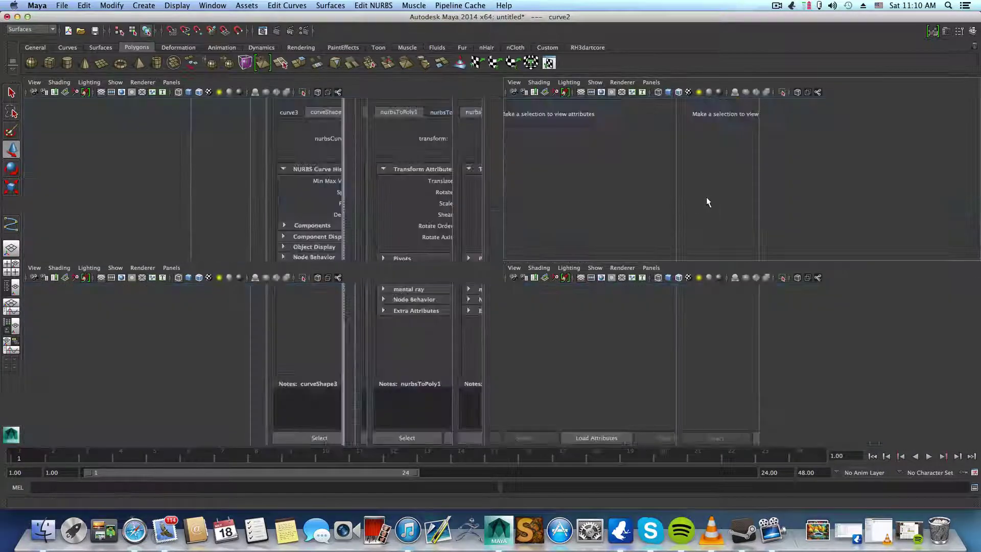
{"action": "left_click_drag", "start_coordinate": [565, 246], "coordinate": [446, 160], "text": "alt"}
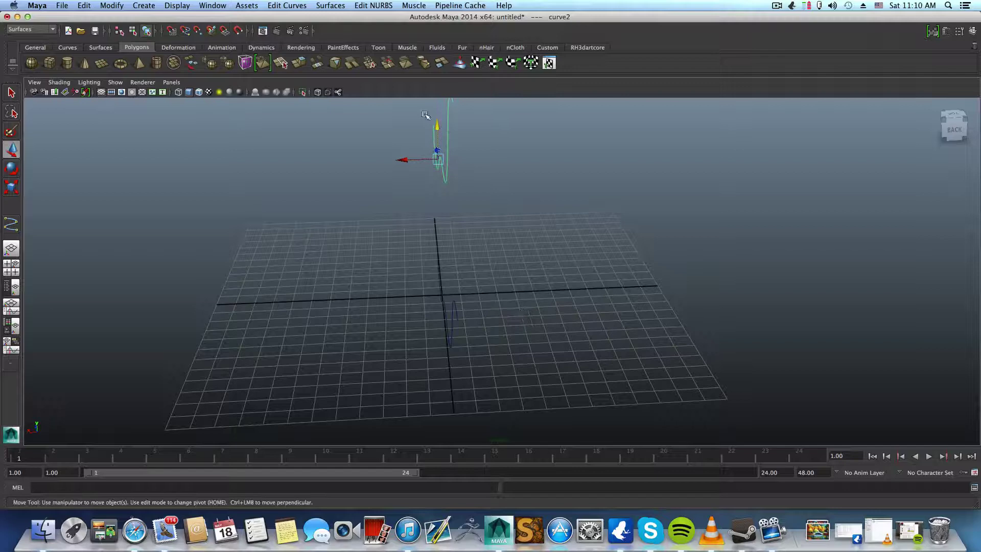
{"action": "left_click", "coordinate": [452, 327], "text": "shift"}
{"action": "left_click_drag", "start_coordinate": [404, 165], "coordinate": [347, 190]}
{"action": "key", "text": "z"}
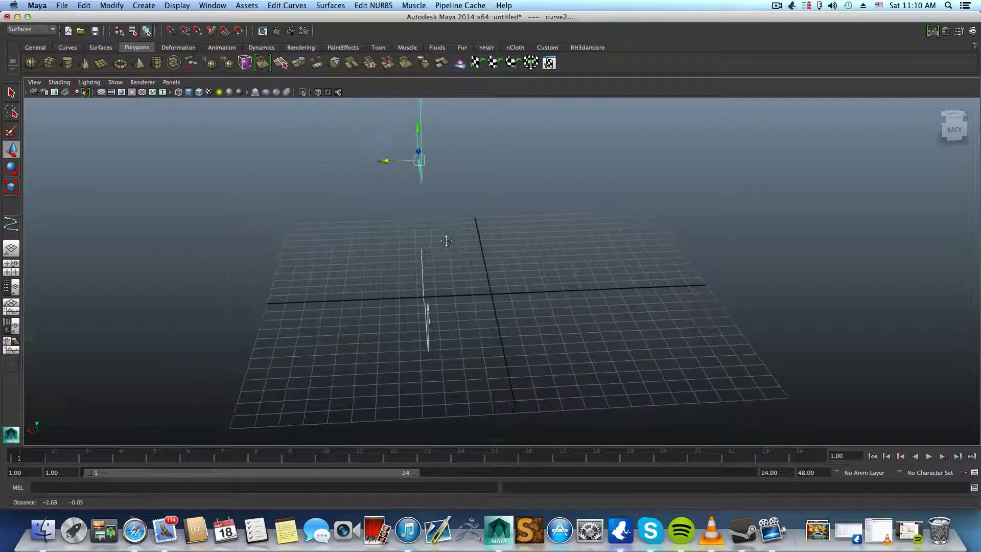
{"action": "key", "text": "z"}
- Slide the upper curve sideways along X and lower it slightly
{"action": "left_click_drag", "start_coordinate": [390, 160], "coordinate": [482, 187]}
{"action": "left_click_drag", "start_coordinate": [542, 211], "coordinate": [619, 210], "text": "alt"}
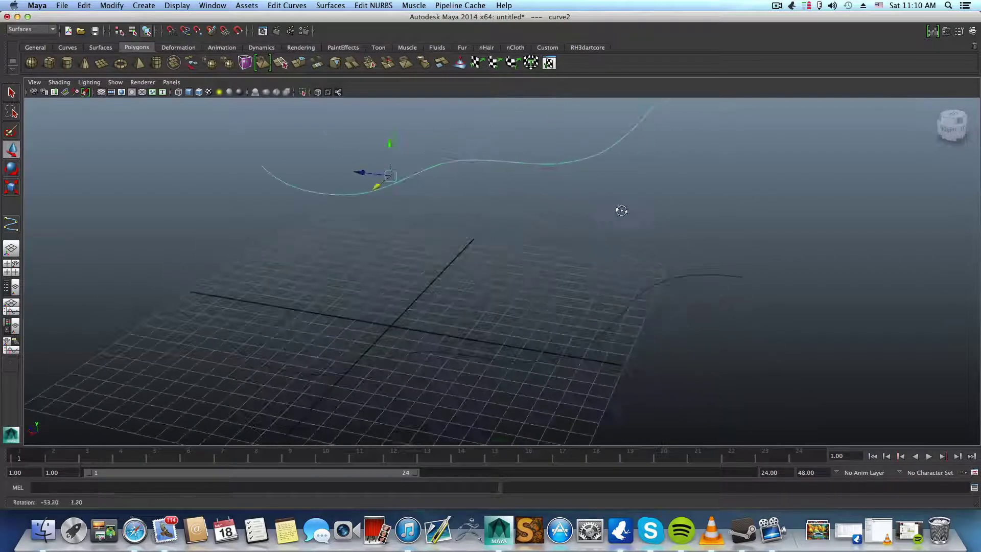
{"action": "left_click_drag", "start_coordinate": [392, 146], "coordinate": [398, 180]}
{"action": "left_click_drag", "start_coordinate": [490, 245], "coordinate": [506, 271], "text": "alt"}
{"action": "left_click_drag", "start_coordinate": [518, 170], "coordinate": [527, 306]}
- Select the lower curve and orbit around the two wavy curves
{"action": "left_click", "coordinate": [501, 360], "text": "shift"}
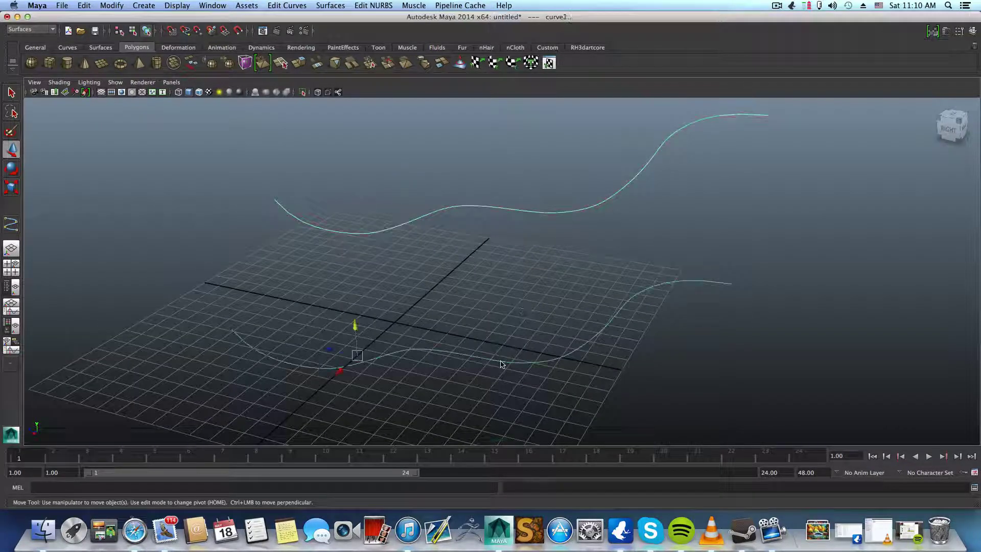
{"action": "mouse_move", "coordinate": [571, 225]}
{"action": "left_mouse_down", "text": "alt"}
{"action": "mouse_move", "coordinate": [517, 205]}
{"action": "mouse_move", "coordinate": [505, 227]}
{"action": "mouse_move", "coordinate": [590, 221]}
{"action": "left_mouse_up", "text": "alt"}
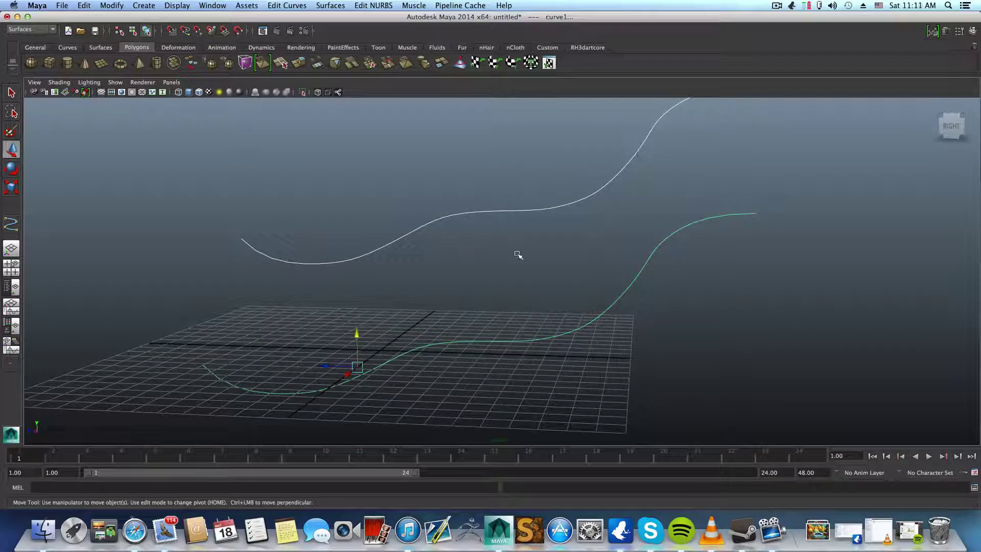
{"action": "left_click_drag", "start_coordinate": [518, 254], "coordinate": [464, 266], "text": "alt"}
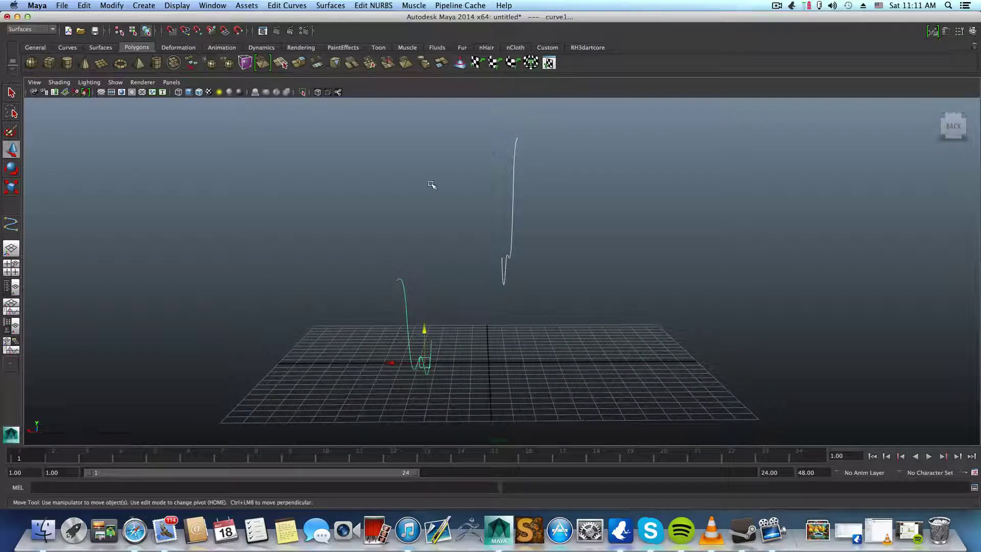
{"action": "left_click_drag", "start_coordinate": [429, 265], "coordinate": [450, 269], "text": "alt"}
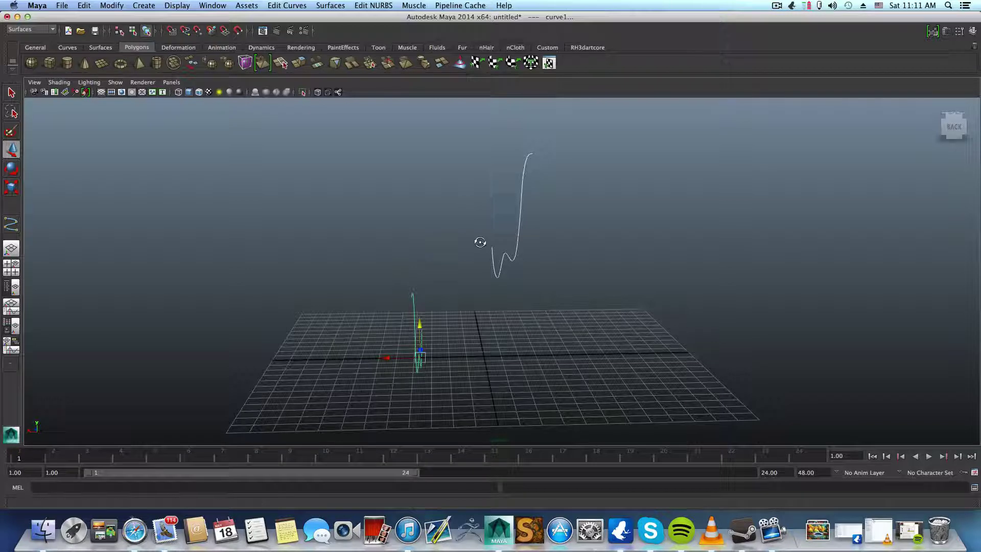
{"action": "left_click_drag", "start_coordinate": [477, 243], "coordinate": [406, 261], "text": "alt"}
{"action": "left_click", "coordinate": [555, 314]}
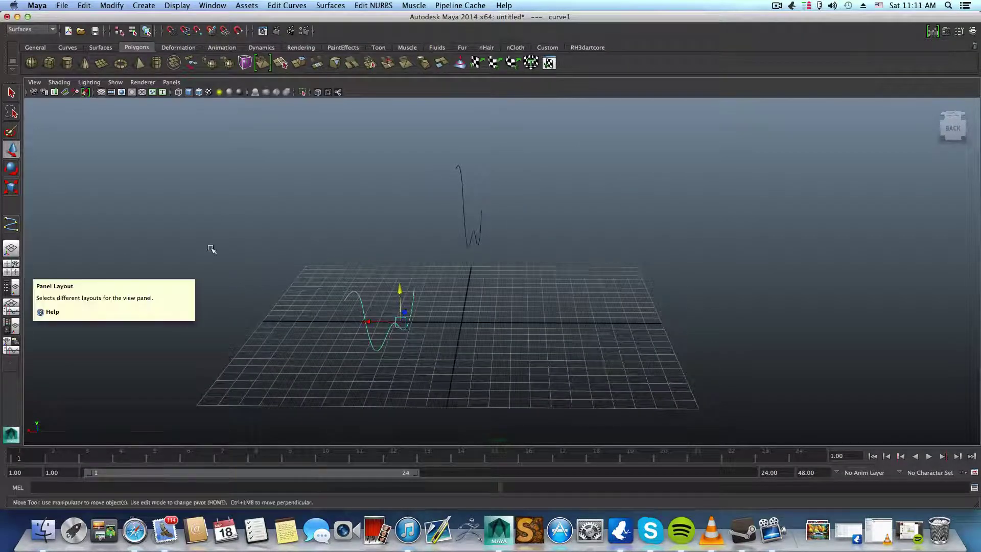
- Select the upper curve from an angled view and bring up the Create menu
{"action": "left_click_drag", "start_coordinate": [229, 244], "coordinate": [342, 232], "text": "alt"}
{"action": "left_click_drag", "start_coordinate": [451, 254], "coordinate": [508, 190], "text": "alt"}
{"action": "left_click", "coordinate": [508, 190]}
{"action": "middle_click_drag", "start_coordinate": [538, 238], "coordinate": [517, 244], "text": "alt"}
{"action": "left_click", "coordinate": [144, 5]}
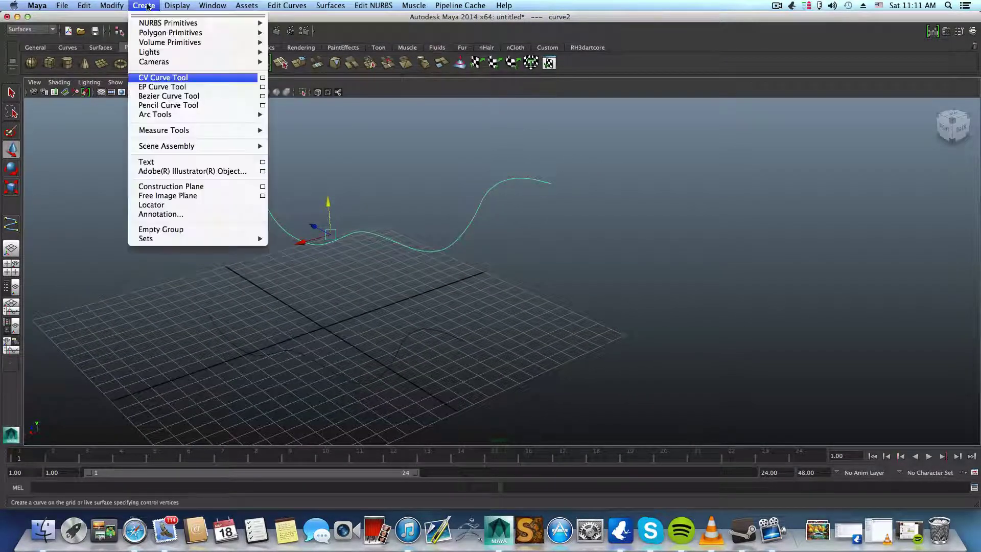
- Begin curve3 with its first CV snapped to the upper curve's top end, then show four views
{"action": "left_click", "coordinate": [158, 77]}
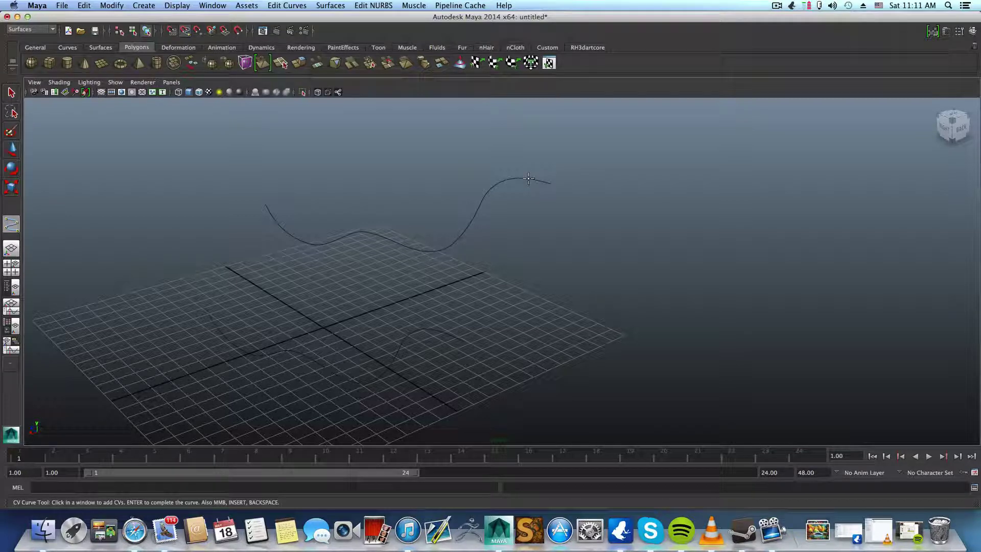
{"action": "left_click", "coordinate": [499, 183]}
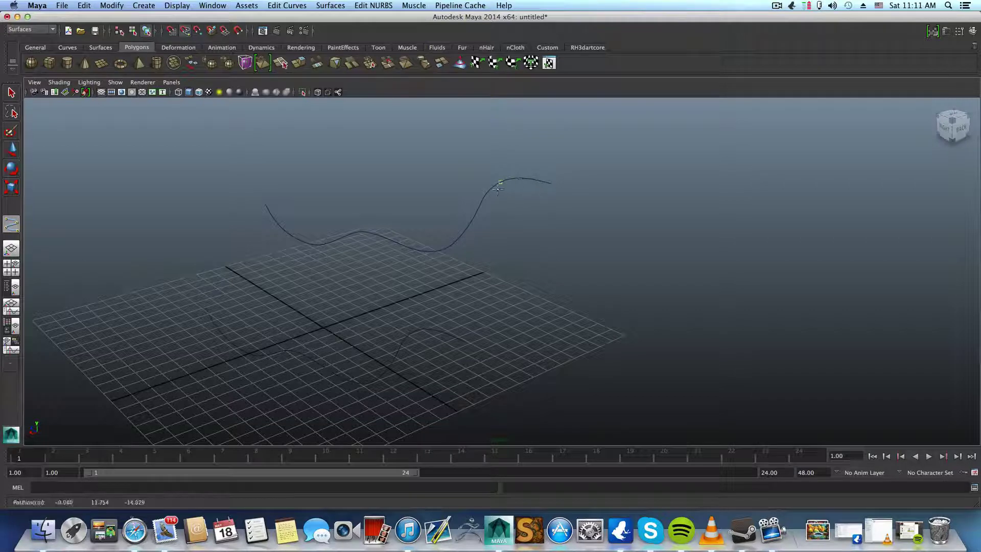
{"action": "left_click", "coordinate": [434, 251]}
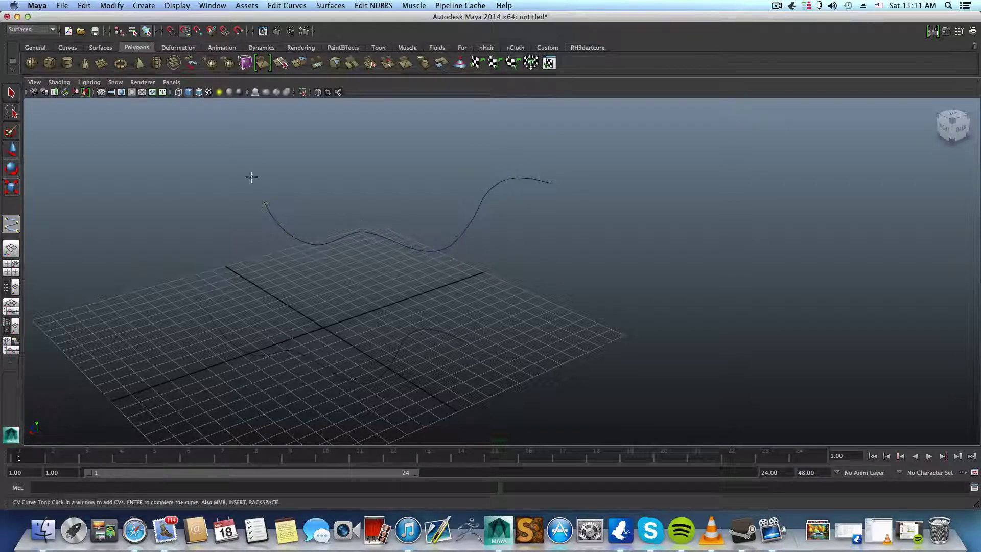
{"action": "left_click", "coordinate": [494, 184]}
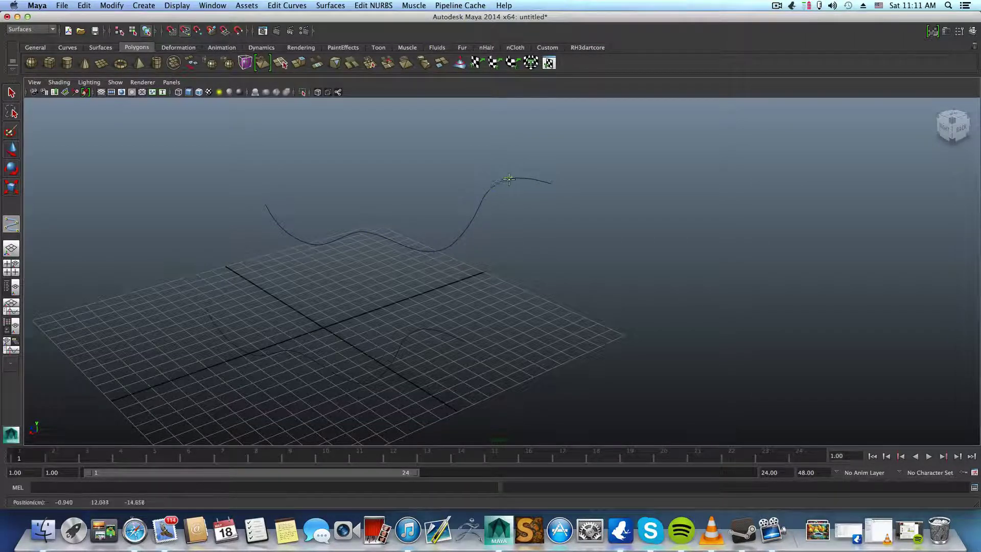
{"action": "left_click", "coordinate": [391, 241]}
{"action": "left_click", "coordinate": [398, 189]}
{"action": "mouse_move", "coordinate": [410, 182]}
{"action": "left_mouse_down"}
{"action": "mouse_move", "coordinate": [478, 203]}
{"action": "mouse_move", "coordinate": [515, 172]}
{"action": "mouse_move", "coordinate": [429, 200]}
{"action": "mouse_move", "coordinate": [521, 193]}
{"action": "mouse_move", "coordinate": [549, 226]}
{"action": "left_mouse_up"}
{"action": "left_click", "coordinate": [399, 182]}
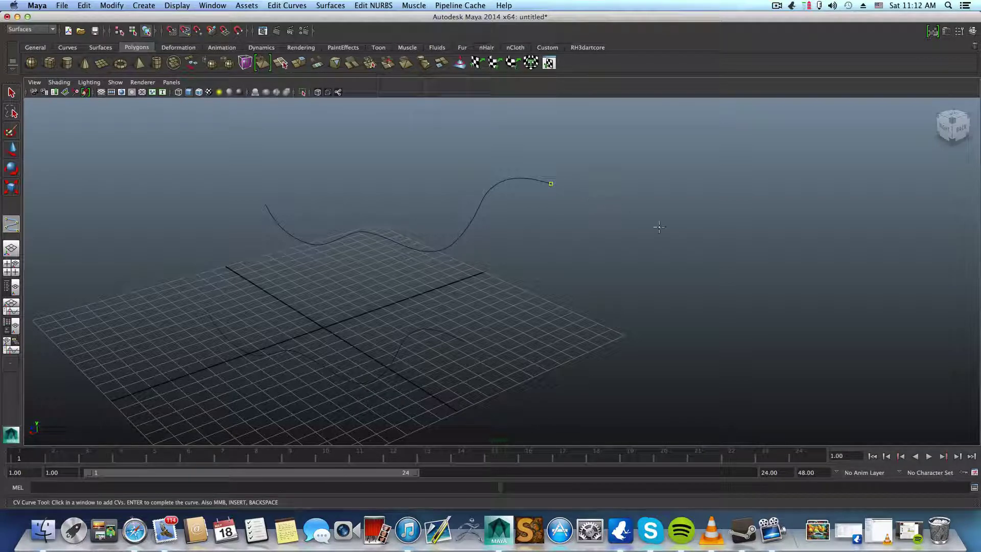
{"action": "key", "text": "Return"}
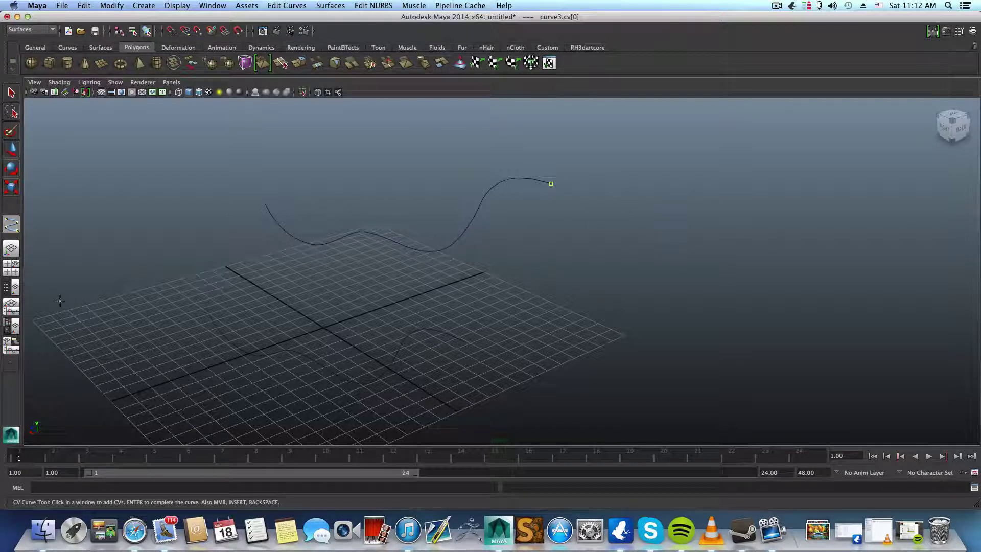
{"action": "left_click", "coordinate": [11, 267]}
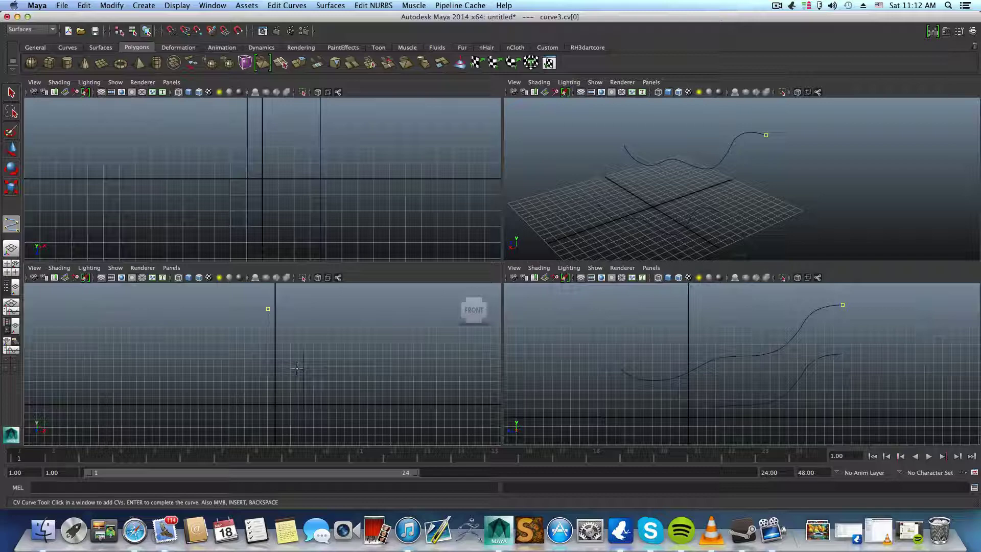
- Maximize the front view and add CVs running curve3 downward
{"action": "key", "text": "space"}
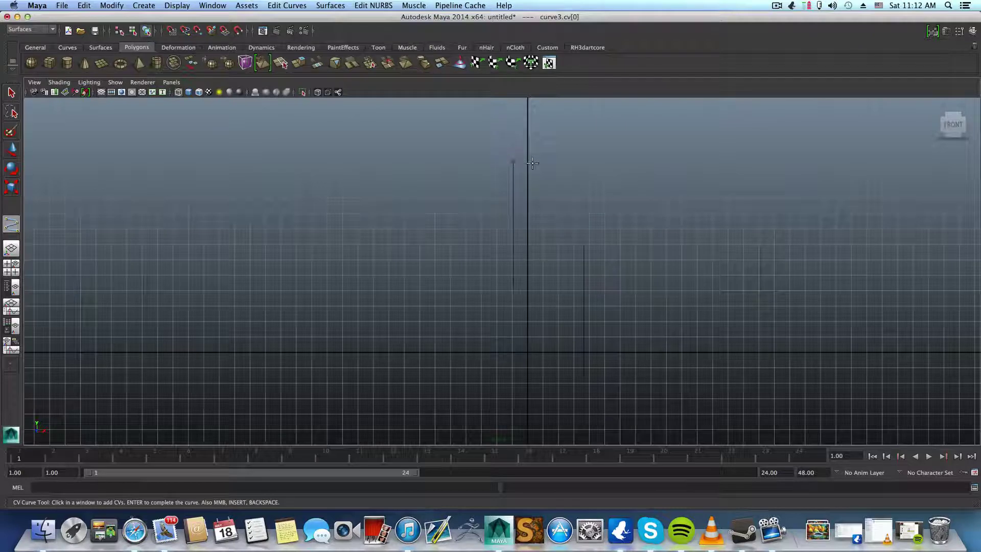
{"action": "left_click", "coordinate": [555, 182]}
{"action": "left_click", "coordinate": [566, 190]}
{"action": "left_click", "coordinate": [566, 216]}
{"action": "left_click", "coordinate": [558, 238]}
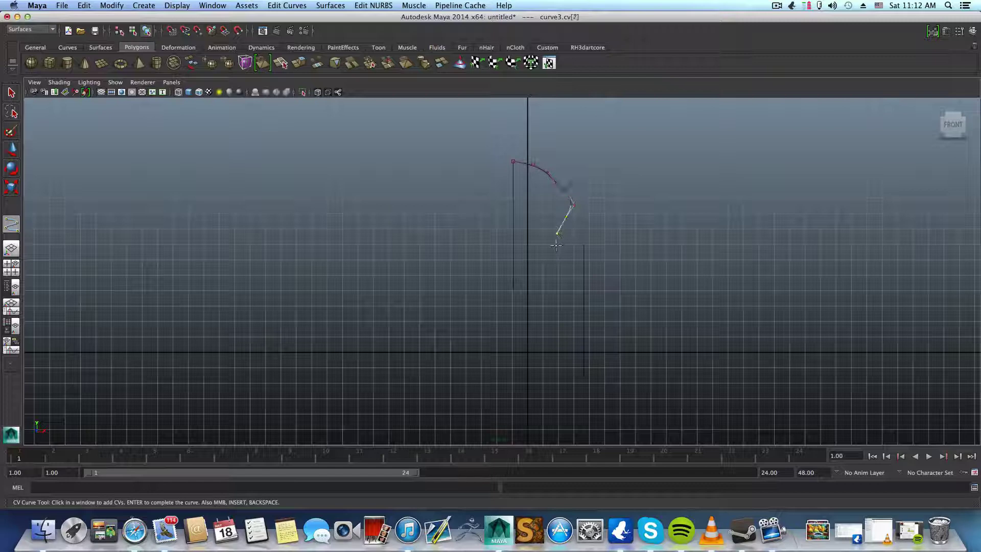
{"action": "left_click", "coordinate": [557, 251]}
{"action": "left_click", "coordinate": [564, 265]}
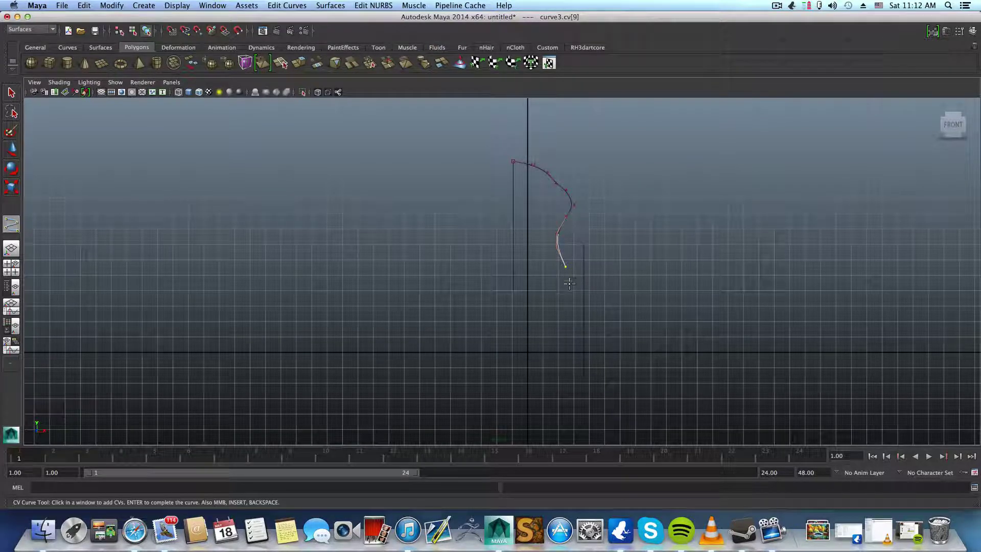
{"action": "left_click", "coordinate": [569, 286]}
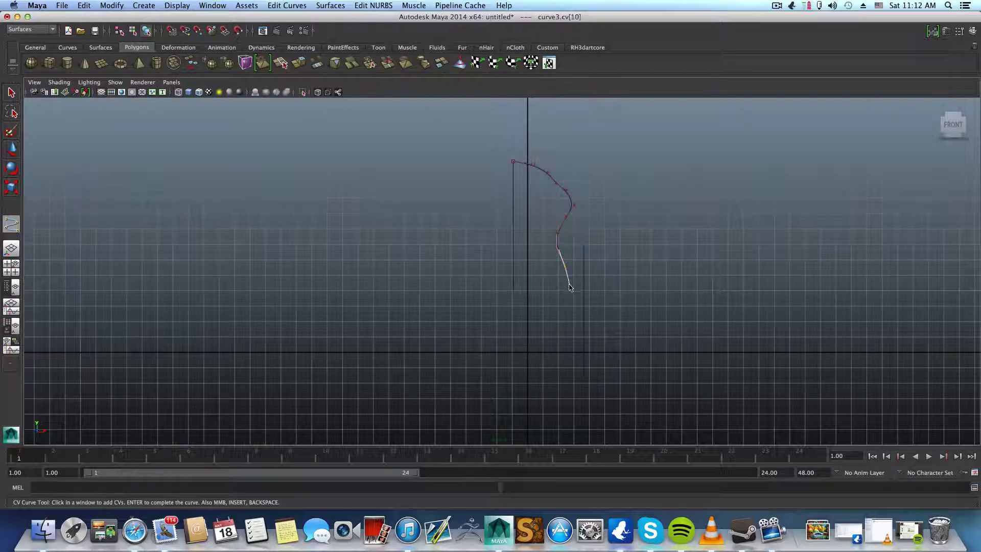
{"action": "left_click", "coordinate": [571, 317]}
{"action": "left_click", "coordinate": [575, 323]}
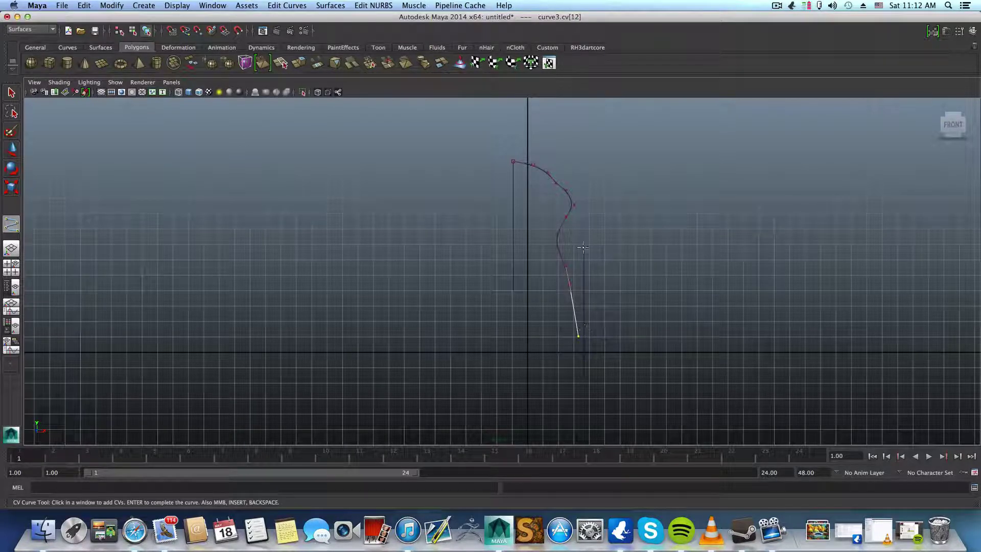
- Undo the last points and redo them as an arc bending down and right
{"action": "key", "text": "z"}
{"action": "key", "text": "z"}
{"action": "key", "text": "z"}
{"action": "key", "text": "z"}
{"action": "key", "text": "z"}
{"action": "key", "text": "z"}
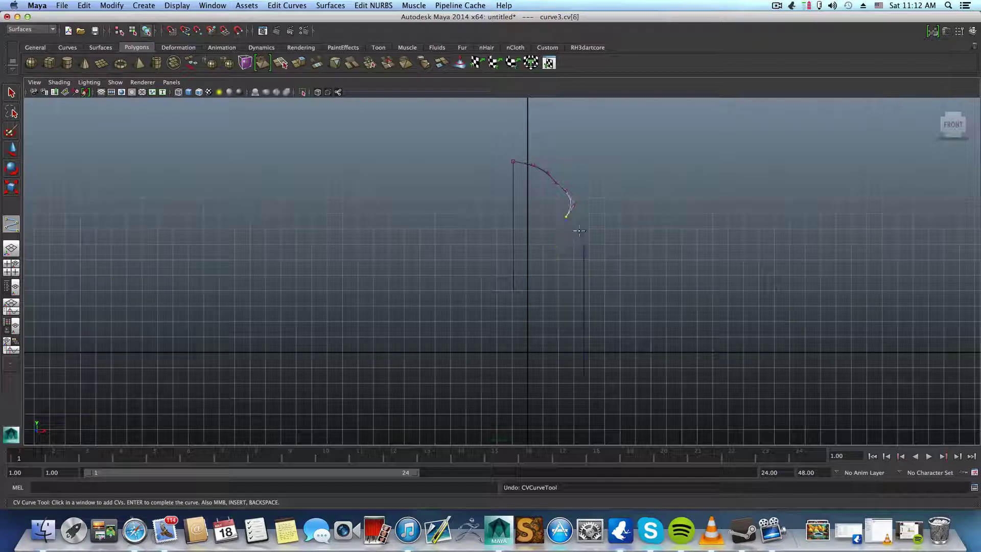
{"action": "key", "text": "z"}
{"action": "key", "text": "z"}
{"action": "key", "text": "z"}
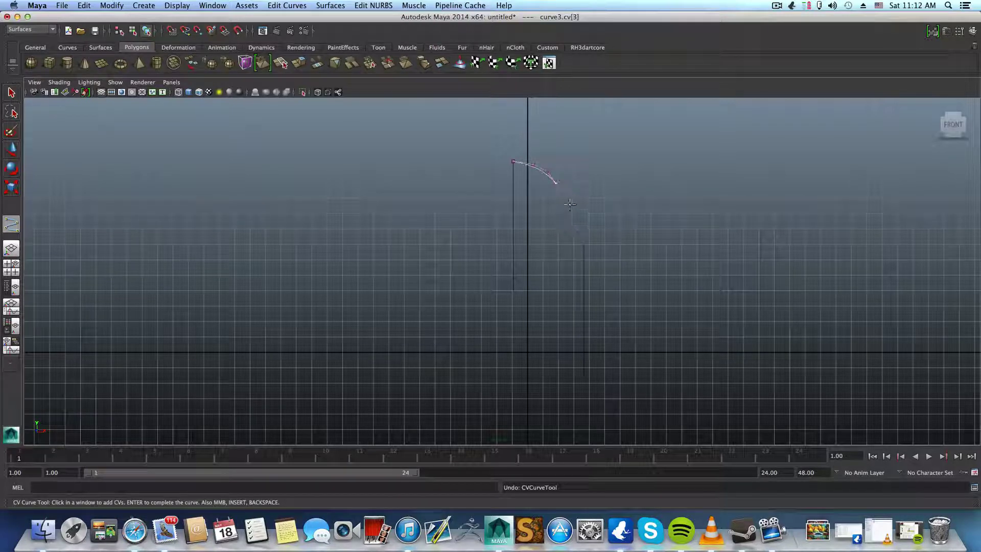
{"action": "left_click", "coordinate": [563, 196]}
{"action": "left_click", "coordinate": [562, 202]}
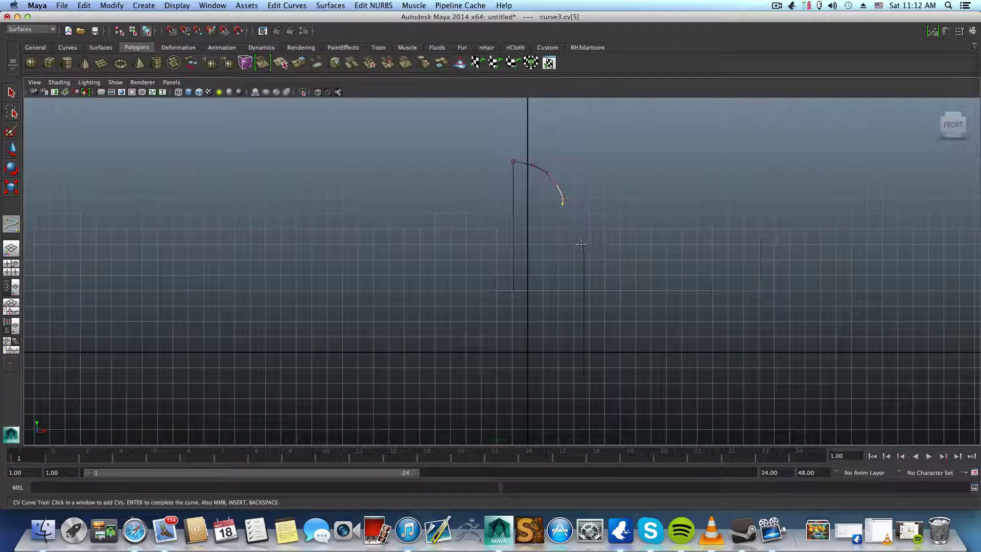
{"action": "left_click", "coordinate": [562, 218]}
{"action": "left_click", "coordinate": [566, 228]}
{"action": "left_click", "coordinate": [576, 238]}
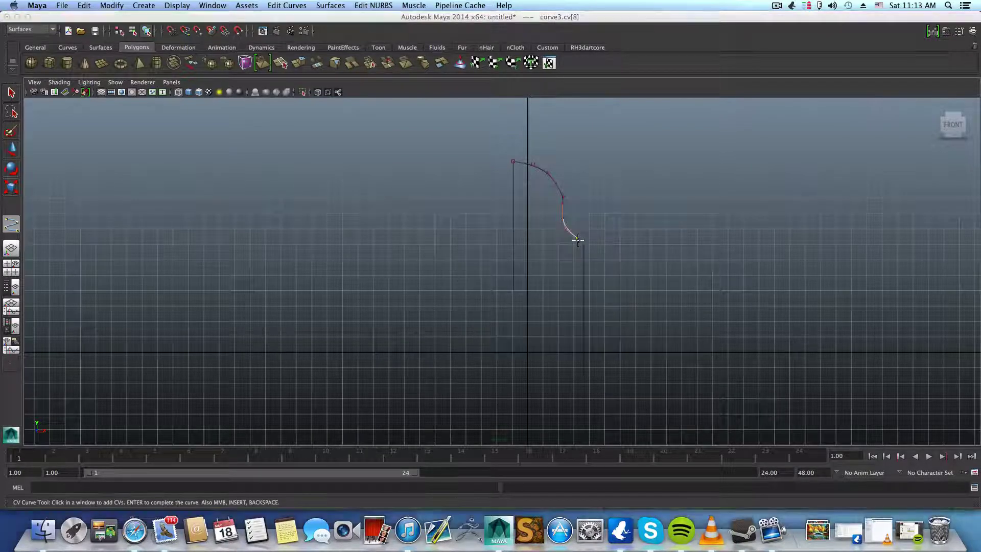
- In perspective, place curve3's last CV on the lower curve's end and complete it
{"action": "key", "text": "space"}
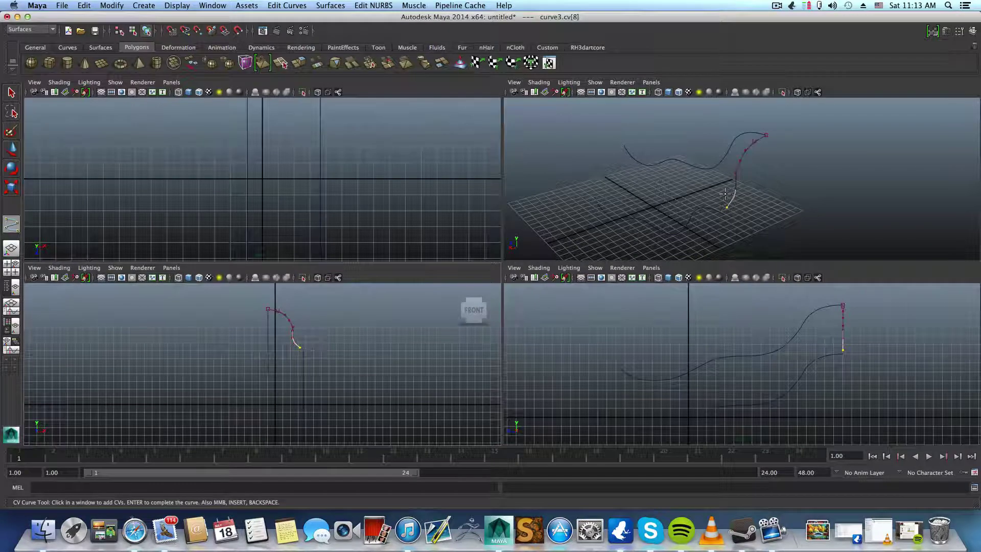
{"action": "key", "text": "space"}
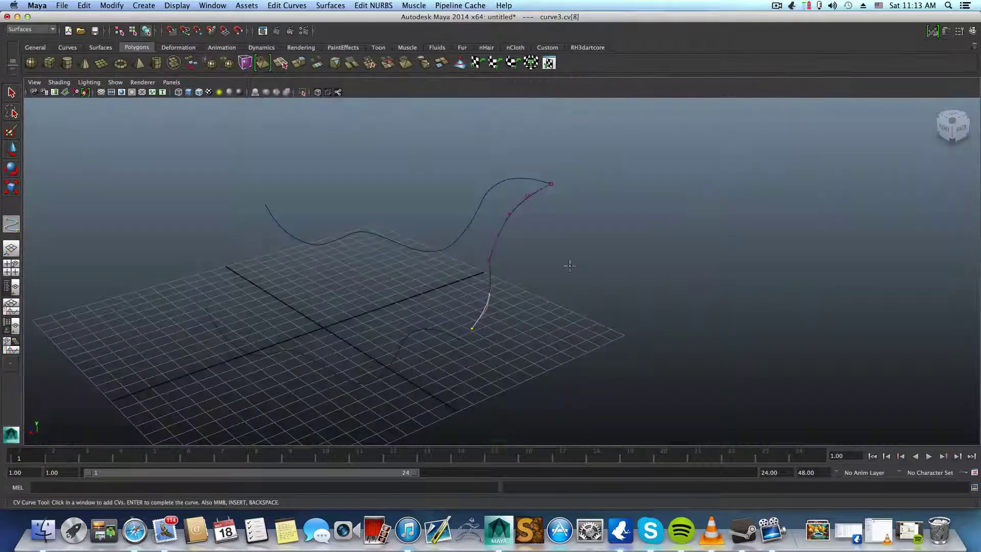
{"action": "mouse_move", "coordinate": [510, 311]}
{"action": "left_mouse_down", "text": "alt"}
{"action": "mouse_move", "coordinate": [491, 307]}
{"action": "mouse_move", "coordinate": [506, 293]}
{"action": "left_mouse_up", "text": "alt"}
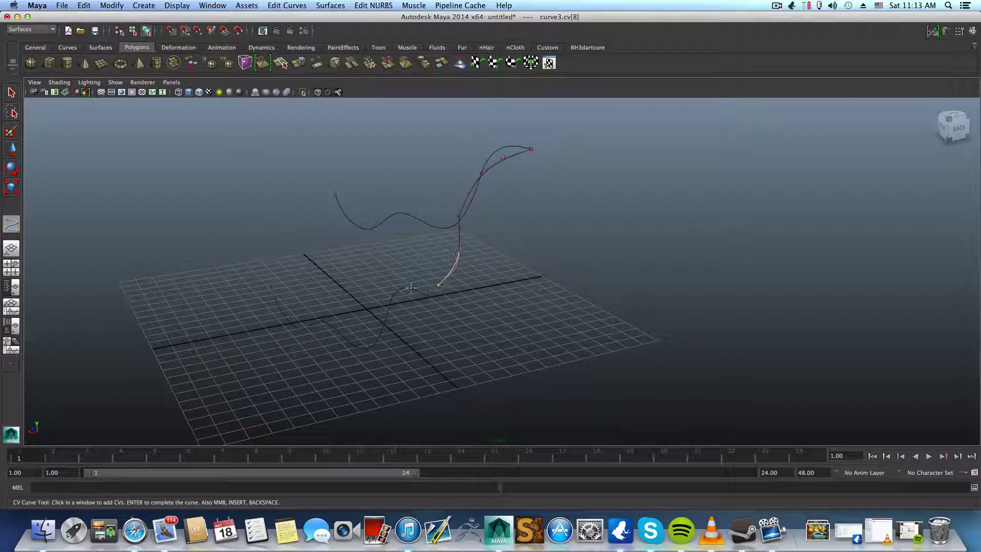
{"action": "left_click", "coordinate": [387, 312]}
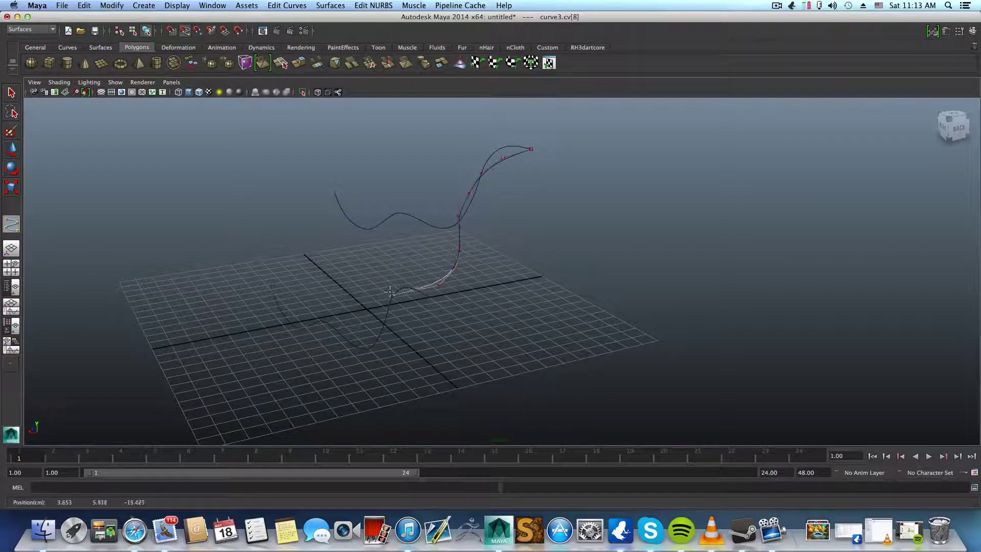
{"action": "left_click_drag", "start_coordinate": [364, 311], "coordinate": [416, 296]}
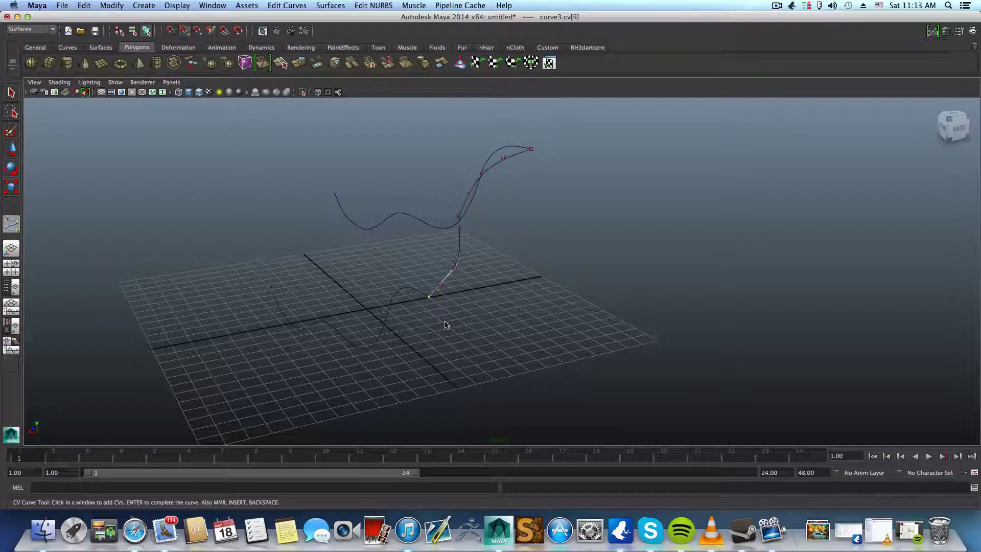
{"action": "key", "text": "w"}
{"action": "left_click_drag", "start_coordinate": [408, 265], "coordinate": [467, 213], "text": "alt"}
{"action": "middle_click_drag", "start_coordinate": [466, 212], "coordinate": [490, 218], "text": "alt"}
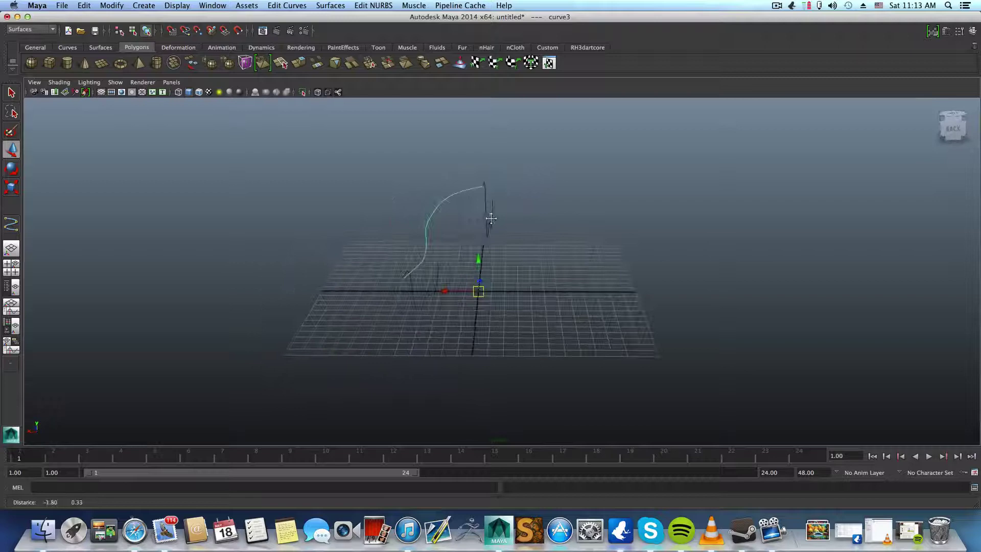
{"action": "left_click_drag", "start_coordinate": [490, 219], "coordinate": [548, 249], "text": "alt"}
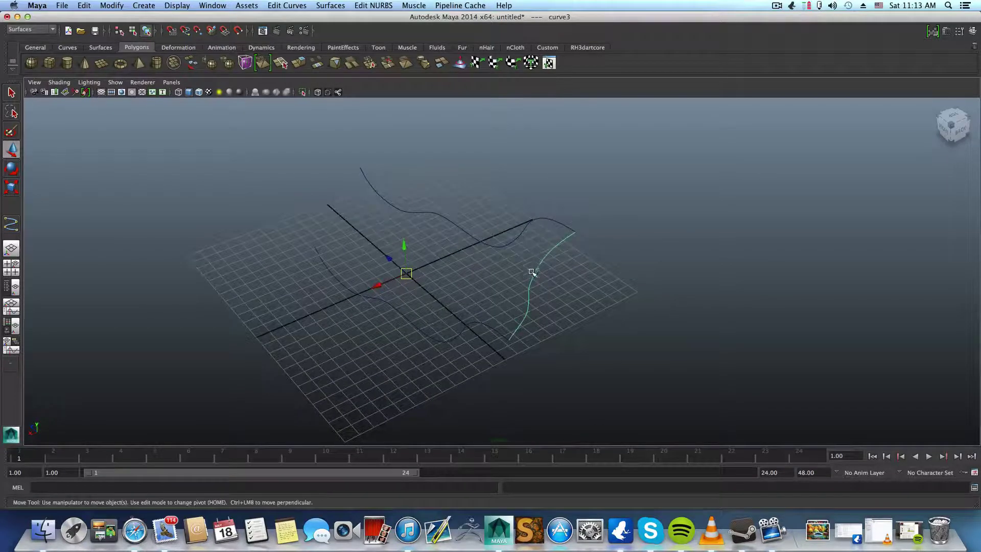
{"action": "left_click_drag", "start_coordinate": [499, 271], "coordinate": [465, 233], "text": "alt"}
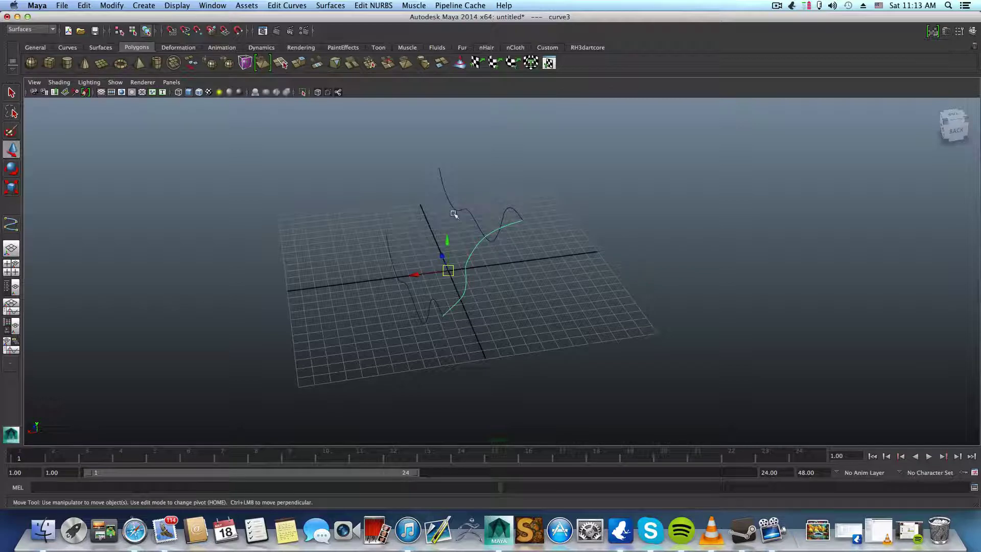
{"action": "left_click_drag", "start_coordinate": [396, 268], "coordinate": [434, 232], "text": "alt"}
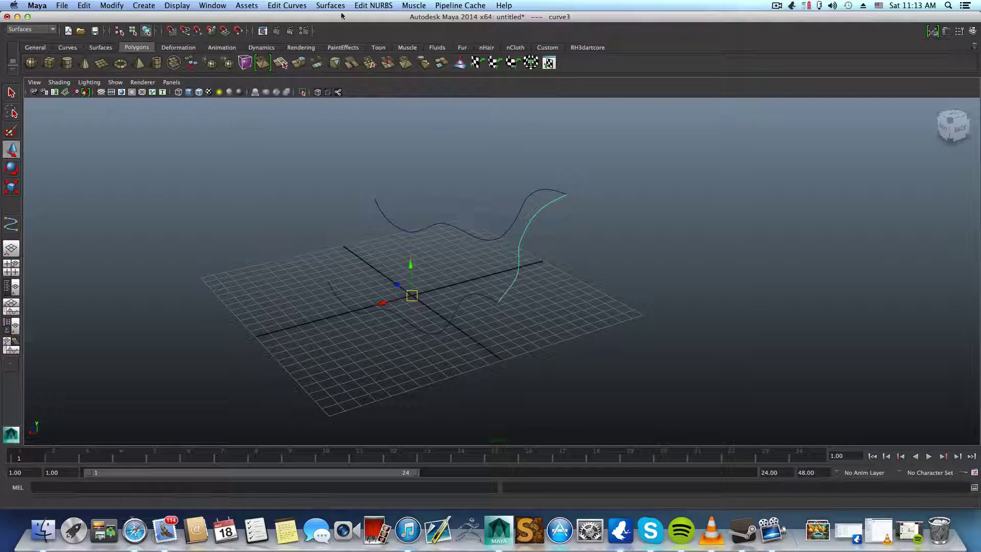
{"action": "left_click_drag", "start_coordinate": [503, 225], "coordinate": [481, 237], "text": "alt"}
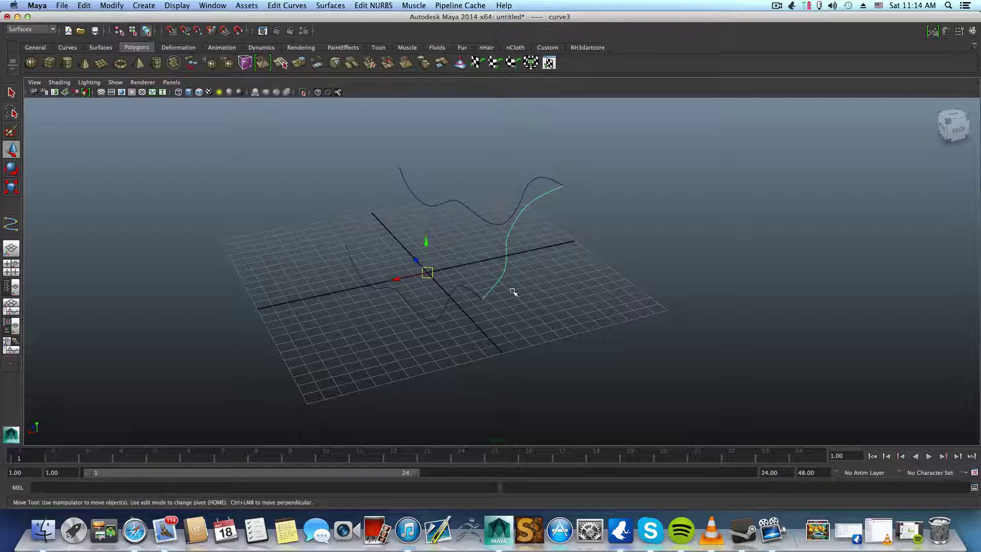
- Run Surfaces > Birail > Birail 1 with the upper and lower wavy curves as rails
{"action": "left_click", "coordinate": [29, 29]}
{"action": "left_click", "coordinate": [26, 29]}
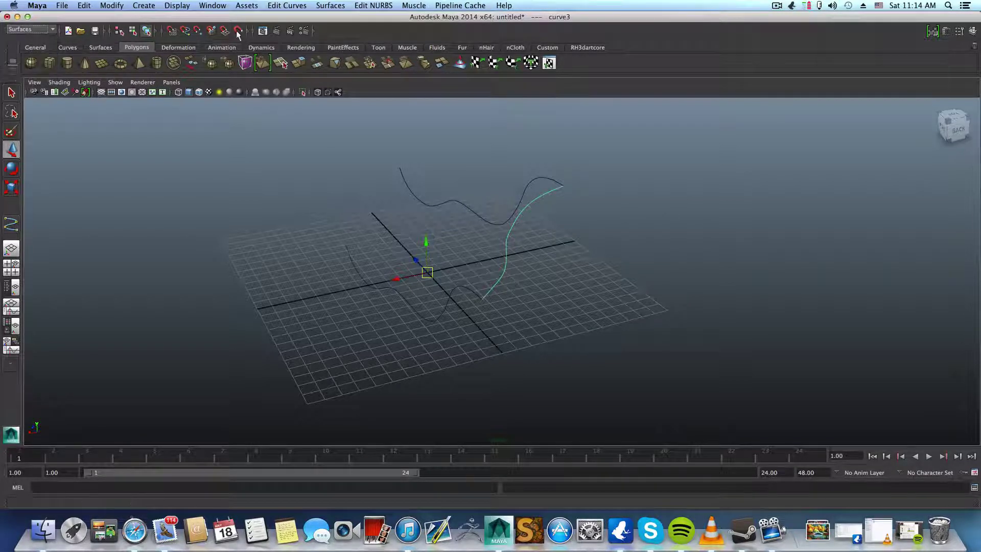
{"action": "left_click", "coordinate": [341, 7]}
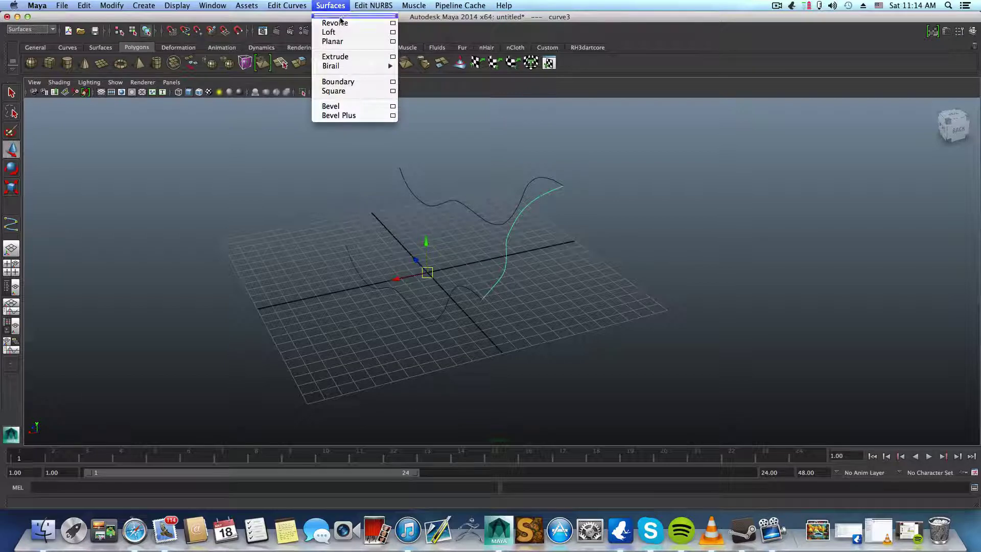
{"action": "mouse_move", "coordinate": [353, 67]}
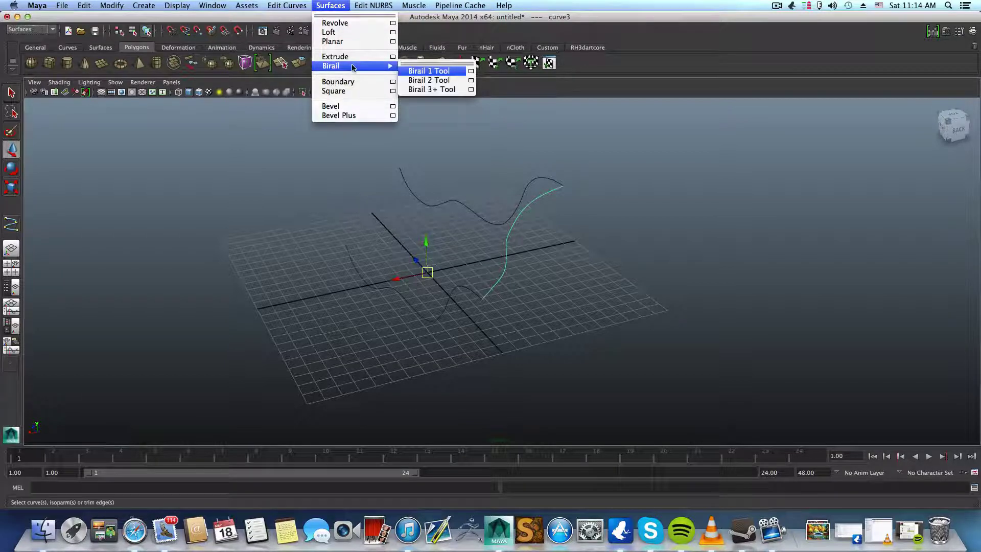
{"action": "left_click", "coordinate": [442, 72]}
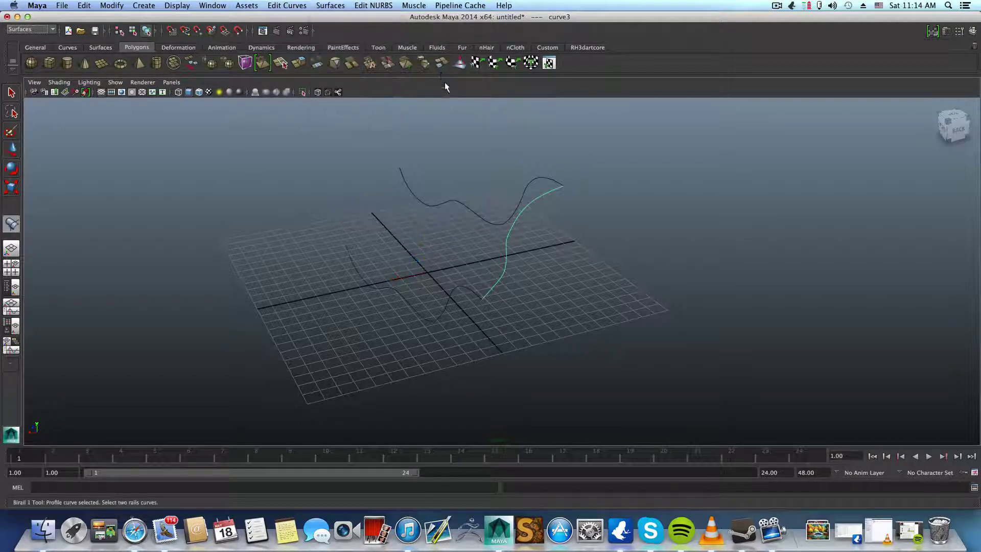
{"action": "left_click", "coordinate": [483, 220]}
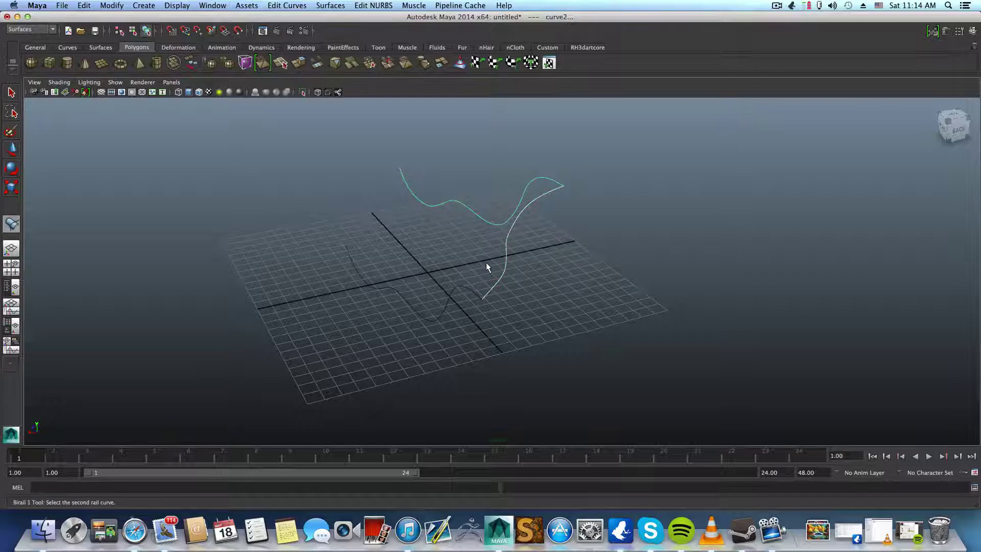
{"action": "left_click", "coordinate": [449, 295]}
{"action": "mouse_move", "coordinate": [401, 247]}
{"action": "left_mouse_down", "text": "alt"}
{"action": "mouse_move", "coordinate": [615, 228]}
{"action": "mouse_move", "coordinate": [500, 244]}
{"action": "mouse_move", "coordinate": [377, 241]}
{"action": "mouse_move", "coordinate": [388, 237]}
{"action": "left_mouse_up", "text": "alt"}
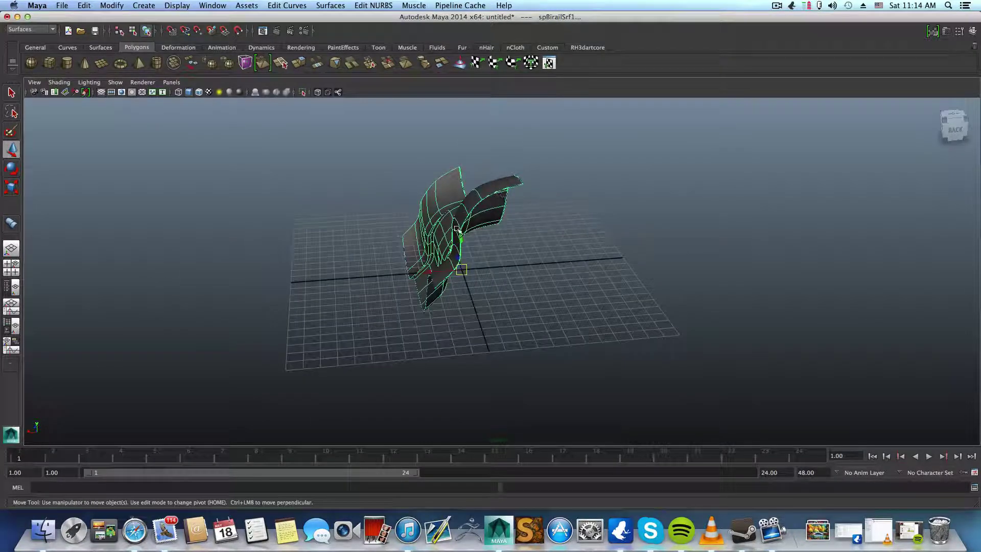
{"action": "mouse_move", "coordinate": [423, 266]}
{"action": "left_mouse_down", "text": "alt"}
{"action": "mouse_move", "coordinate": [409, 261]}
{"action": "mouse_move", "coordinate": [535, 220]}
{"action": "left_mouse_up", "text": "alt"}
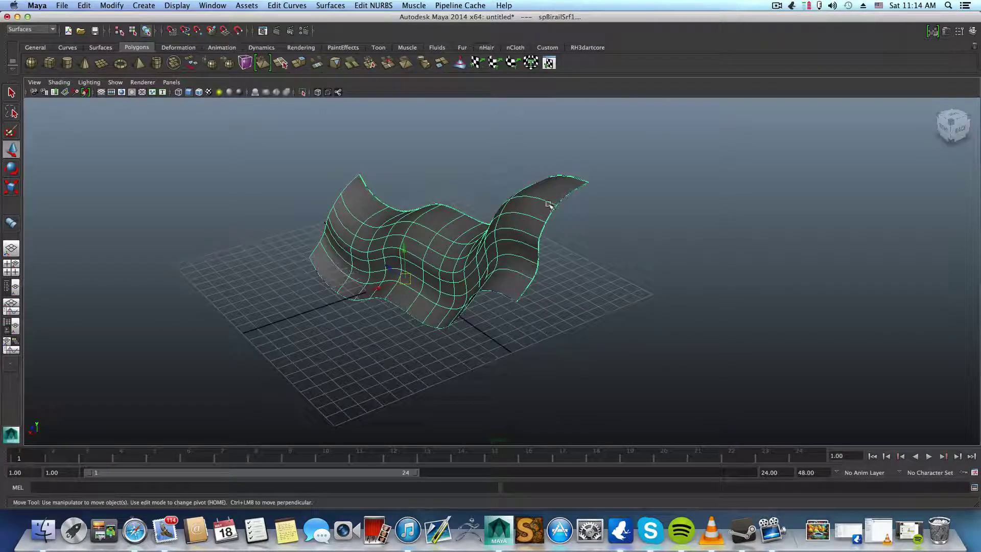
{"action": "left_click_drag", "start_coordinate": [546, 189], "coordinate": [454, 282], "text": "alt"}
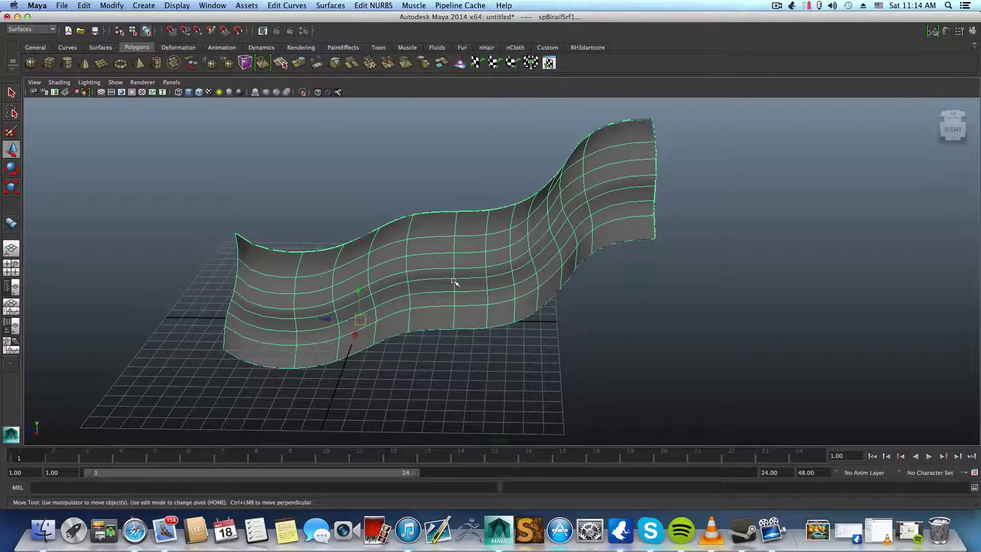
- Apply Reverse Surface Direction to singleProfileBirailSurface1 and reselect it as a whole object
{"action": "left_click", "coordinate": [385, 4]}
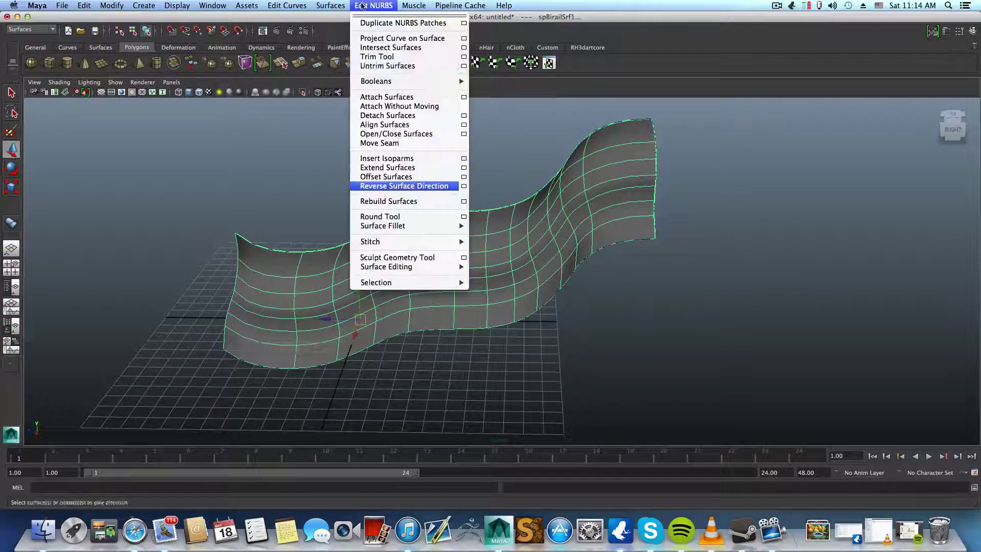
{"action": "left_click", "coordinate": [420, 187]}
{"action": "left_click_drag", "start_coordinate": [521, 232], "coordinate": [511, 230], "text": "alt"}
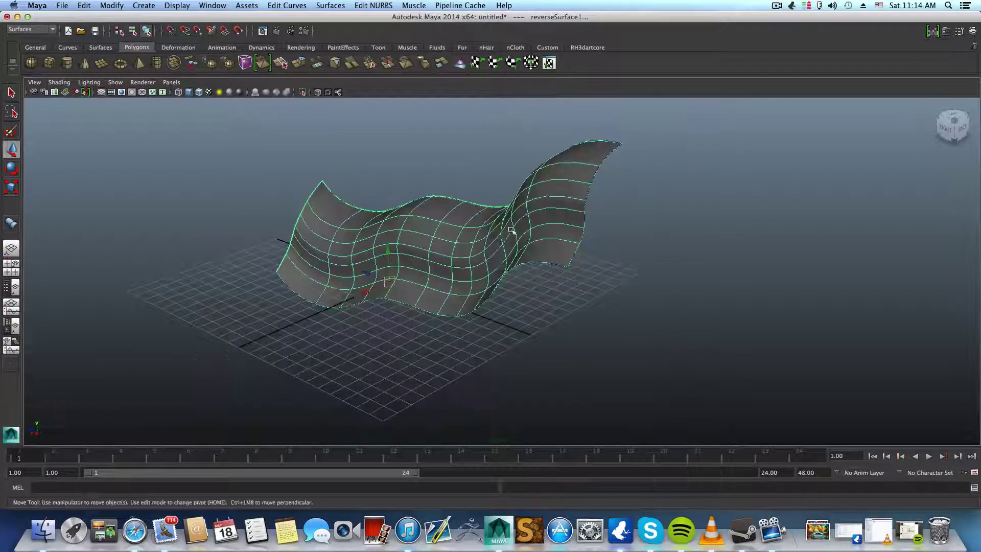
{"action": "left_click", "coordinate": [528, 212]}
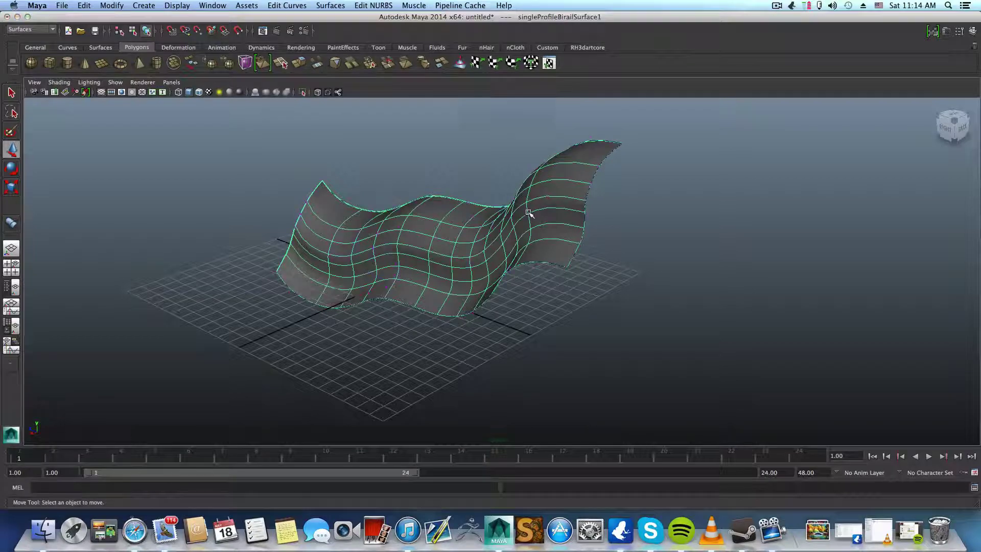
{"action": "key", "text": "F8"}
{"action": "left_click_drag", "start_coordinate": [355, 210], "coordinate": [481, 201], "text": "alt"}
- Tessellate the birail surface into nurbsToPoly1 with reset settings, Quads type and Count 100
{"action": "left_click", "coordinate": [112, 5]}
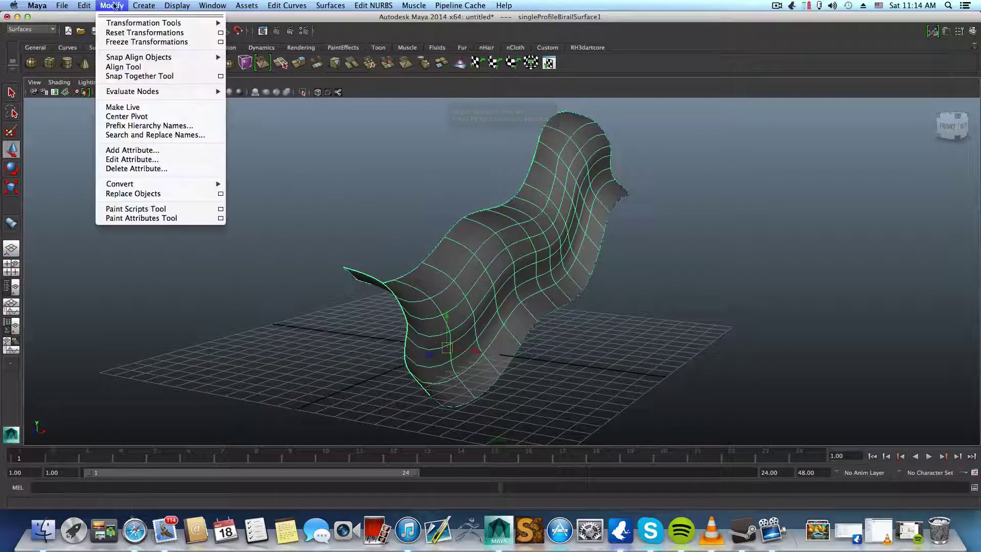
{"action": "mouse_move", "coordinate": [142, 185]}
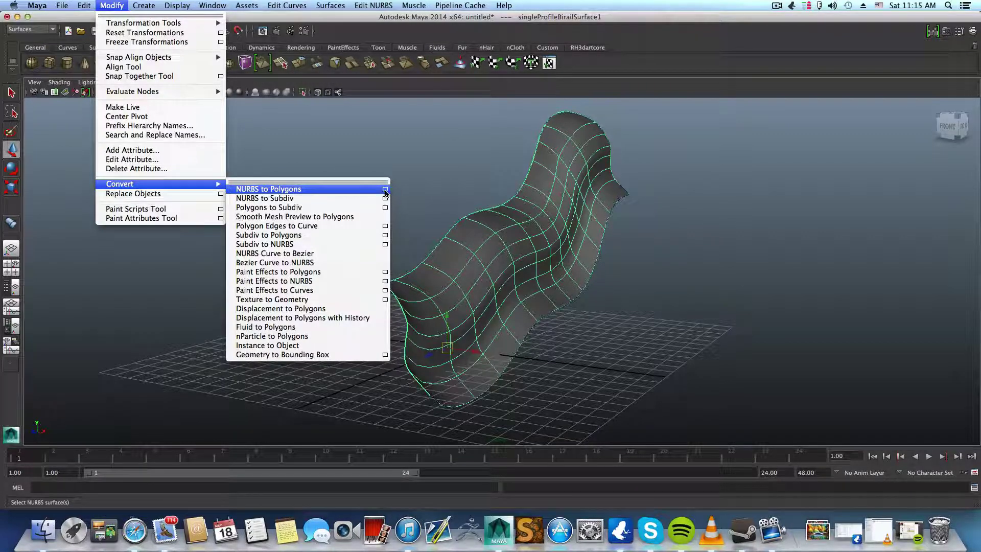
{"action": "left_click", "coordinate": [385, 190]}
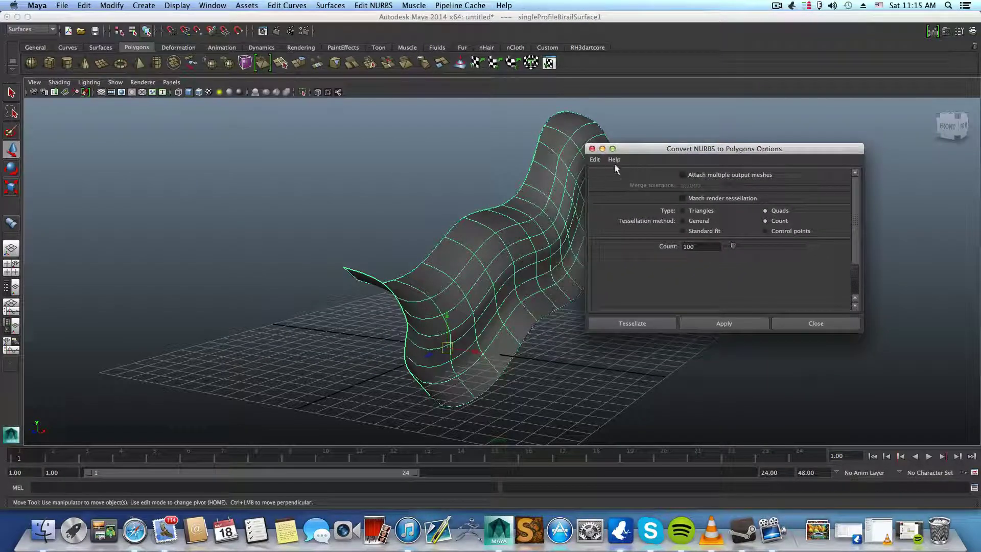
{"action": "left_click", "coordinate": [594, 159]}
{"action": "left_click", "coordinate": [612, 183]}
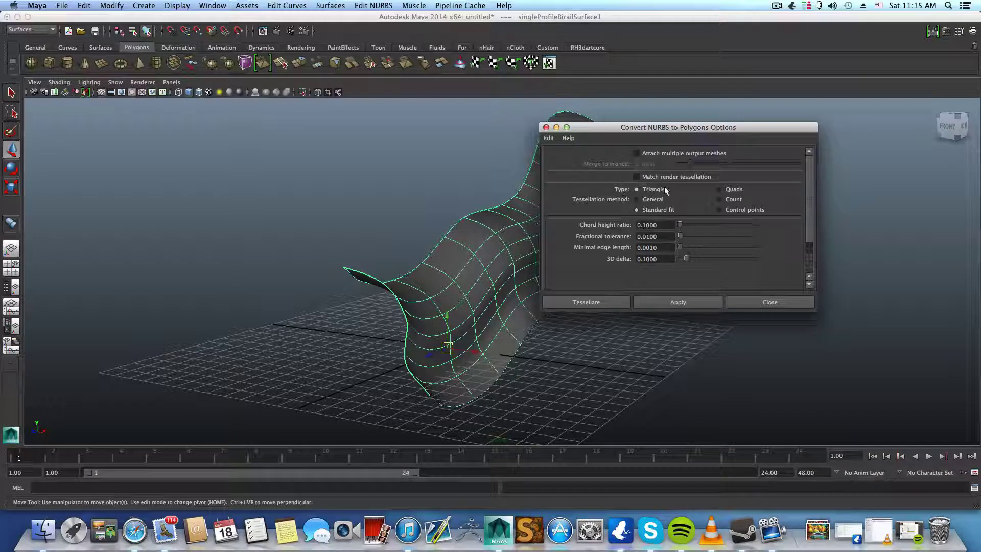
{"action": "left_click", "coordinate": [719, 189]}
{"action": "left_click", "coordinate": [720, 200]}
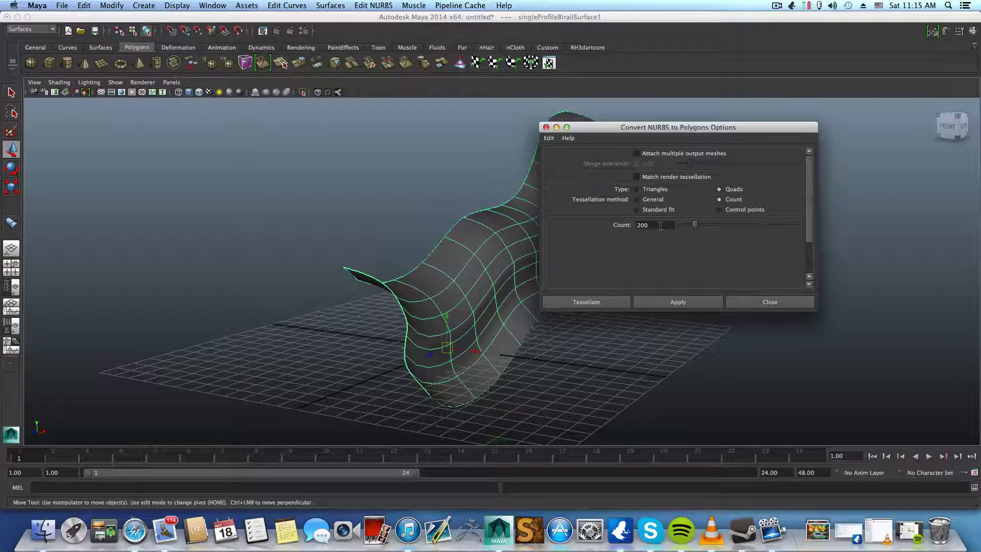
{"action": "left_click_drag", "start_coordinate": [660, 226], "coordinate": [637, 225]}
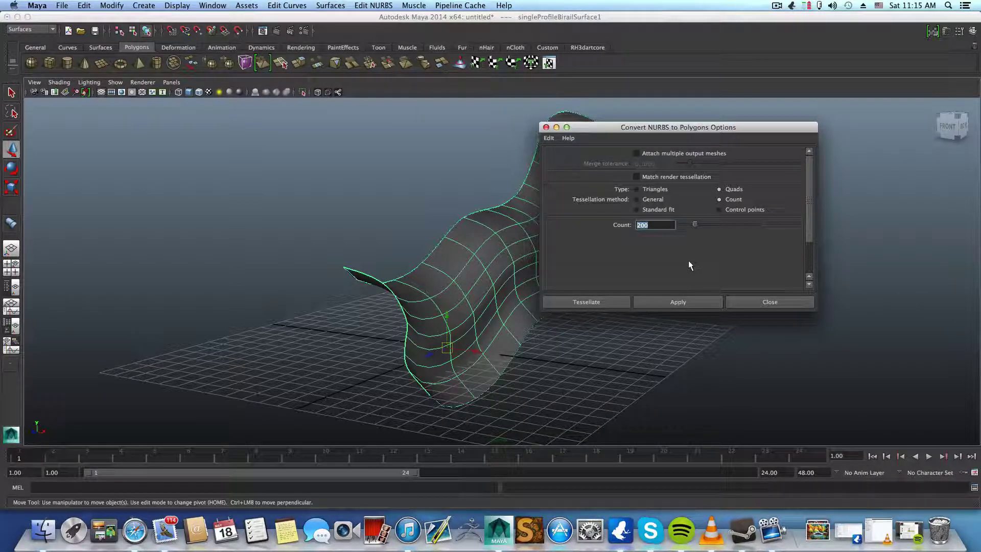
{"action": "type", "text": "100"}
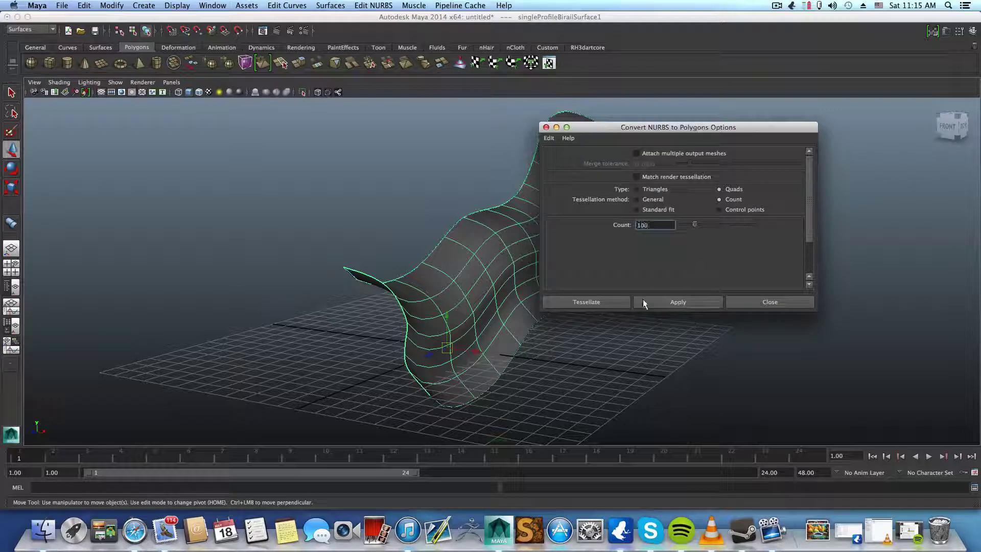
{"action": "left_click", "coordinate": [615, 303]}
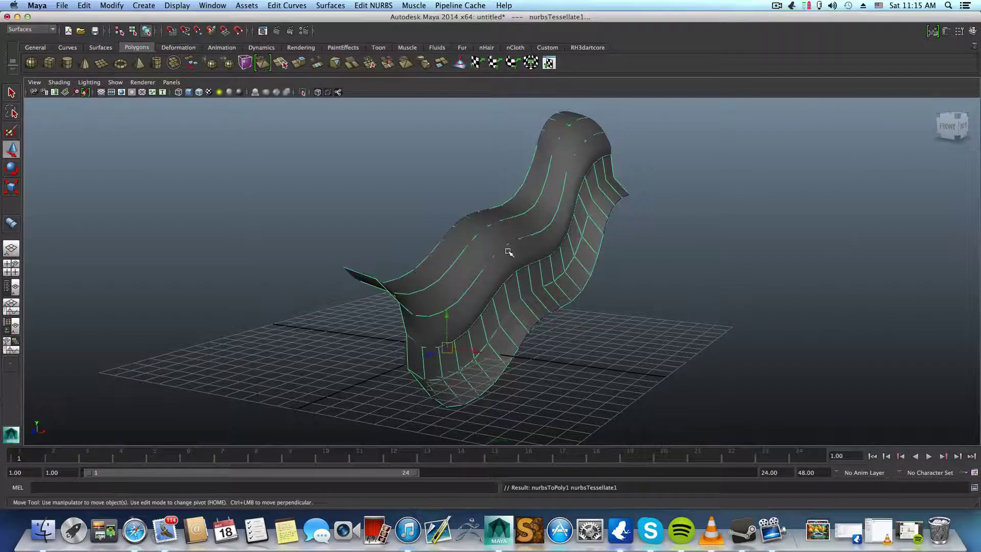
- Hide the original NURBS birail surface with Ctrl+H
{"action": "left_click_drag", "start_coordinate": [508, 252], "coordinate": [641, 289], "text": "alt"}
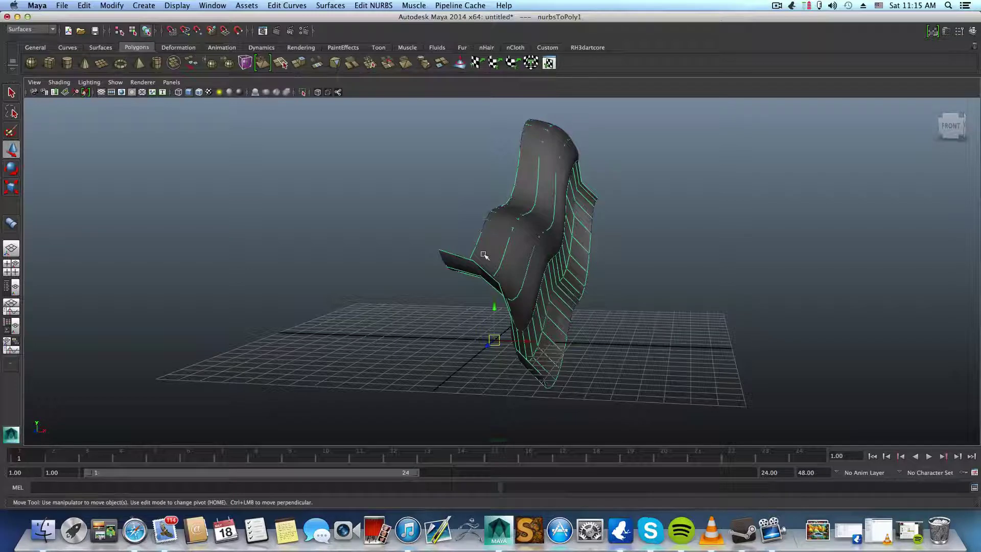
{"action": "left_click_drag", "start_coordinate": [491, 266], "coordinate": [677, 211], "text": "alt"}
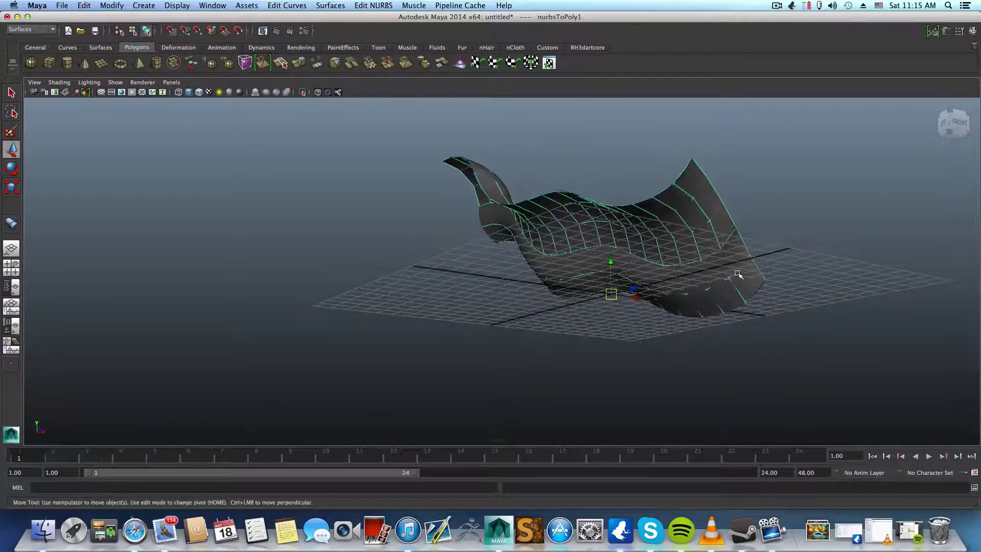
{"action": "mouse_move", "coordinate": [723, 263]}
{"action": "left_mouse_down", "text": "alt"}
{"action": "mouse_move", "coordinate": [685, 274]}
{"action": "mouse_move", "coordinate": [622, 239]}
{"action": "left_mouse_up", "text": "alt"}
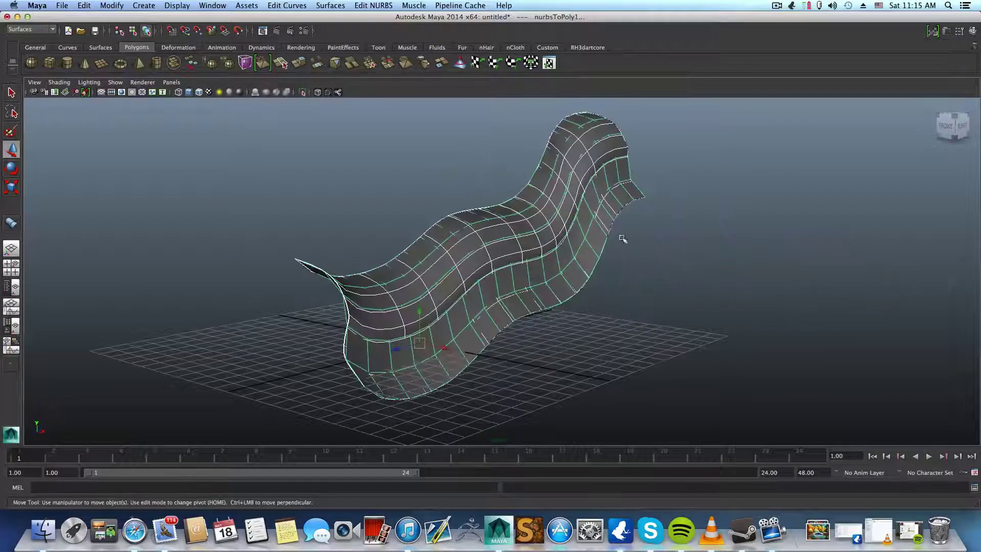
{"action": "left_click", "coordinate": [632, 171]}
{"action": "left_click", "coordinate": [581, 181]}
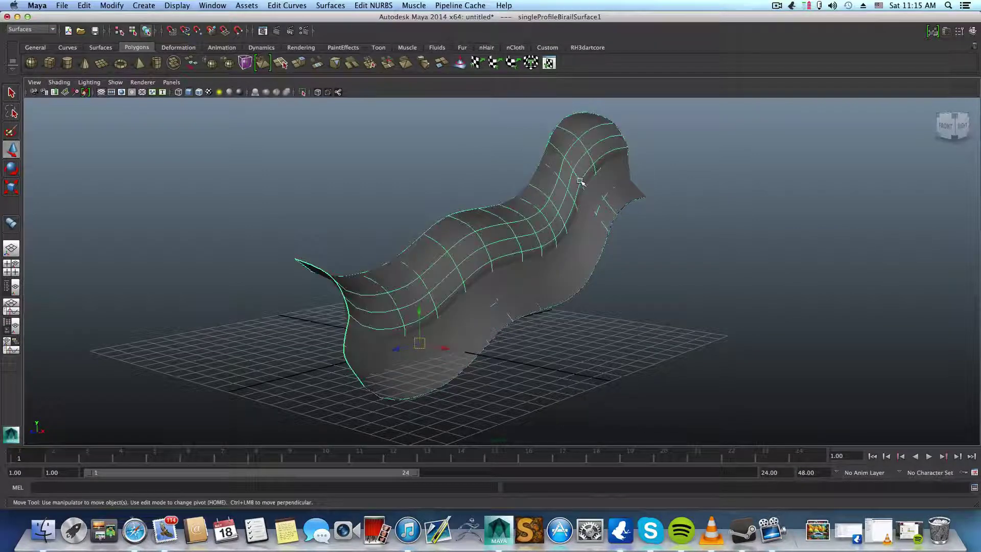
{"action": "left_click_drag", "start_coordinate": [528, 265], "coordinate": [461, 280], "text": "alt"}
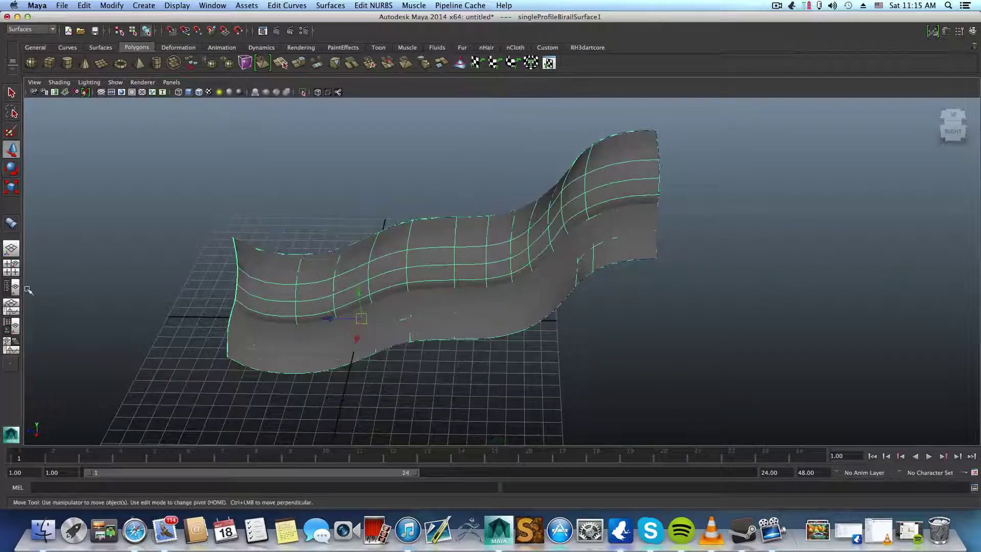
{"action": "left_click_drag", "start_coordinate": [363, 276], "coordinate": [402, 266], "text": "alt"}
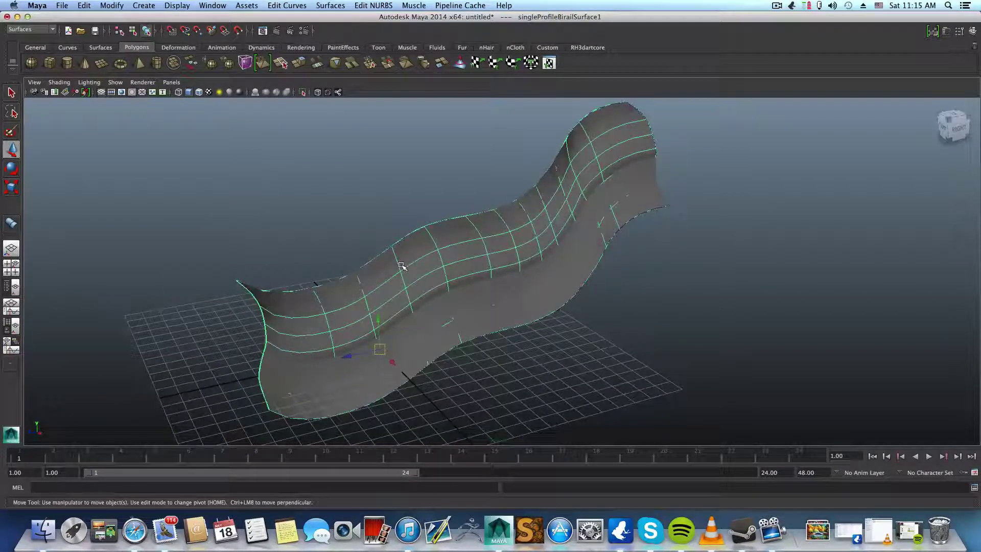
{"action": "key", "text": "ctrl+h"}
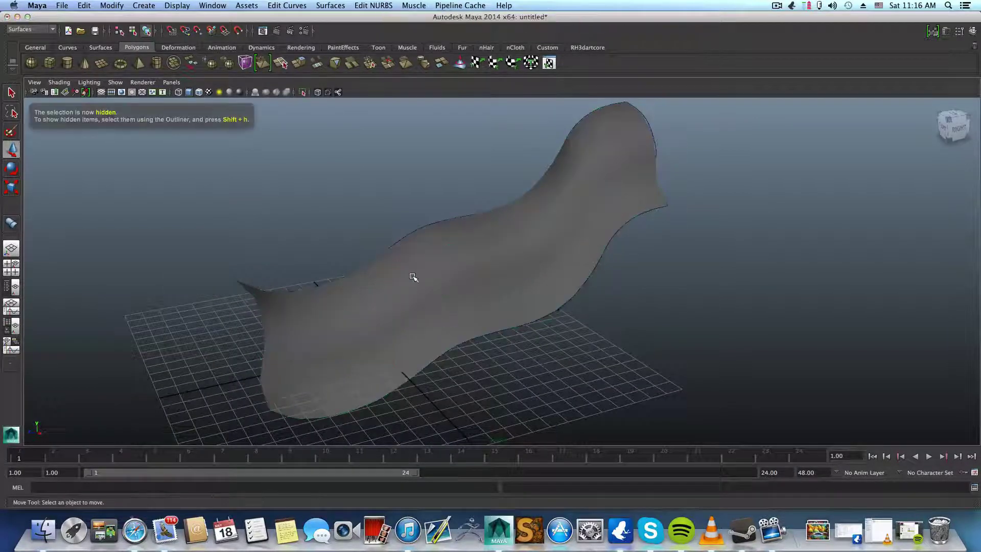
- Hide the edge curves, leaving only the nurbsToPoly1 quad mesh visible
{"action": "left_click", "coordinate": [413, 279]}
{"action": "mouse_move", "coordinate": [411, 292]}
{"action": "left_mouse_down", "text": "alt"}
{"action": "mouse_move", "coordinate": [492, 296]}
{"action": "mouse_move", "coordinate": [473, 286]}
{"action": "mouse_move", "coordinate": [475, 295]}
{"action": "mouse_move", "coordinate": [440, 303]}
{"action": "mouse_move", "coordinate": [313, 307]}
{"action": "mouse_move", "coordinate": [522, 258]}
{"action": "left_mouse_up", "text": "alt"}
{"action": "left_click", "coordinate": [572, 228]}
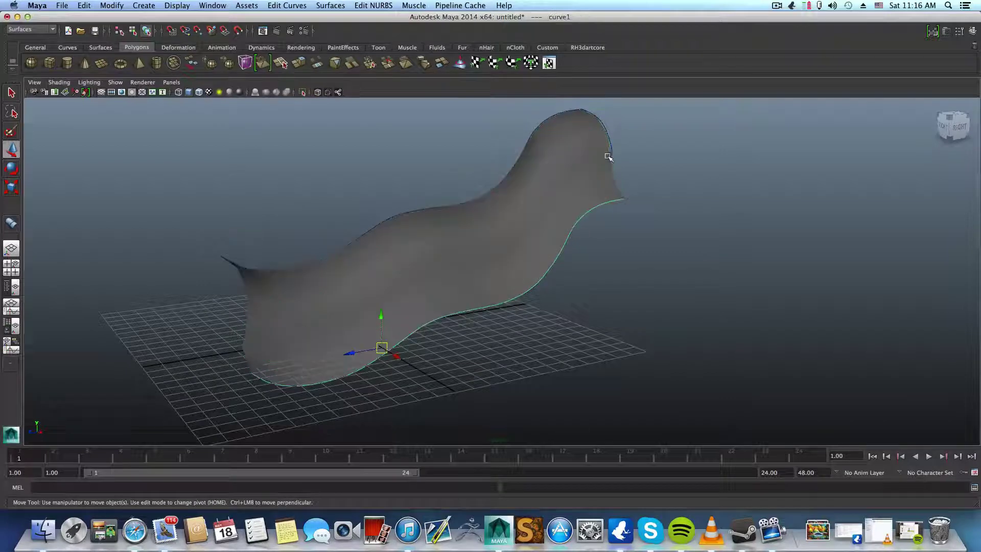
{"action": "left_click", "coordinate": [611, 143], "text": "shift"}
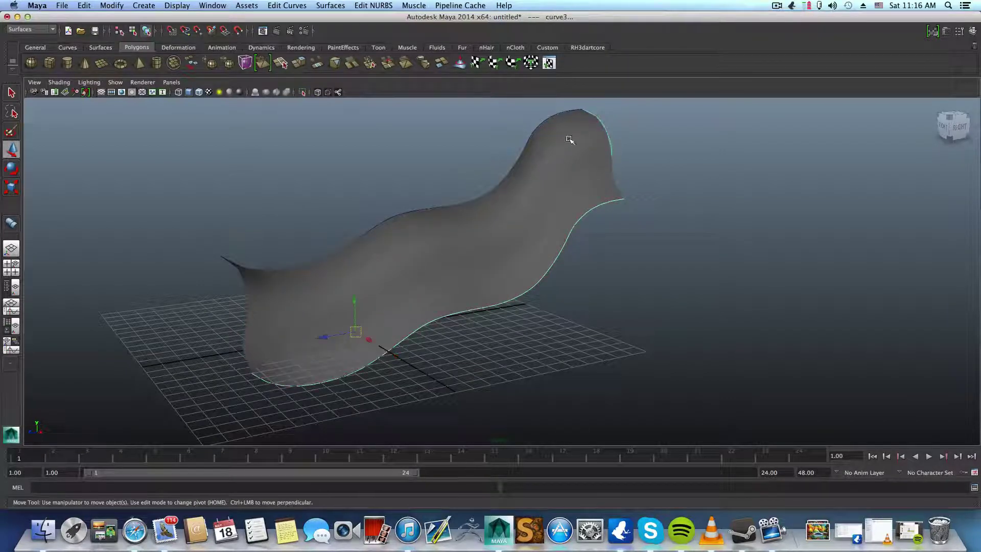
{"action": "left_click", "coordinate": [526, 135]}
{"action": "left_click", "coordinate": [535, 127]}
{"action": "left_click", "coordinate": [536, 133]}
{"action": "left_click", "coordinate": [541, 137]}
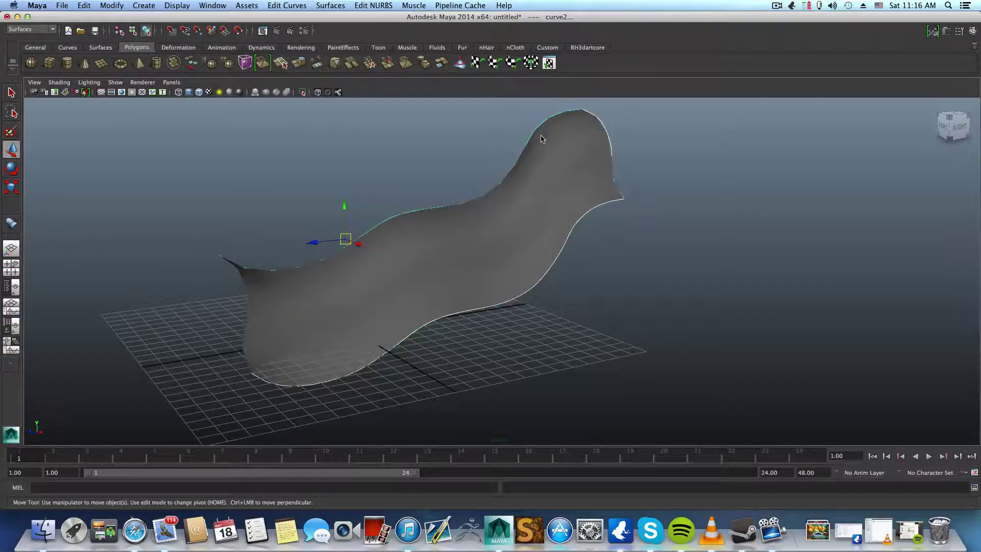
{"action": "left_click_drag", "start_coordinate": [537, 188], "coordinate": [544, 188], "text": "alt"}
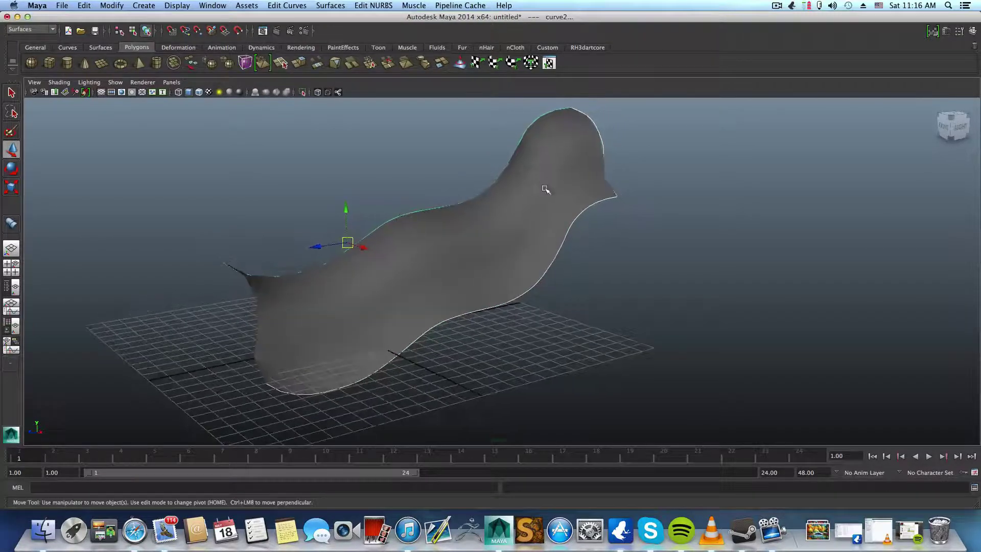
{"action": "key", "text": "ctrl+h"}
{"action": "left_click", "coordinate": [518, 207]}
{"action": "mouse_move", "coordinate": [518, 207]}
{"action": "left_mouse_down", "text": "alt"}
{"action": "mouse_move", "coordinate": [676, 215]}
{"action": "mouse_move", "coordinate": [749, 204]}
{"action": "mouse_move", "coordinate": [505, 222]}
{"action": "mouse_move", "coordinate": [336, 248]}
{"action": "mouse_move", "coordinate": [536, 243]}
{"action": "mouse_move", "coordinate": [584, 272]}
{"action": "mouse_move", "coordinate": [566, 289]}
{"action": "mouse_move", "coordinate": [556, 278]}
{"action": "mouse_move", "coordinate": [525, 280]}
{"action": "left_mouse_up", "text": "alt"}
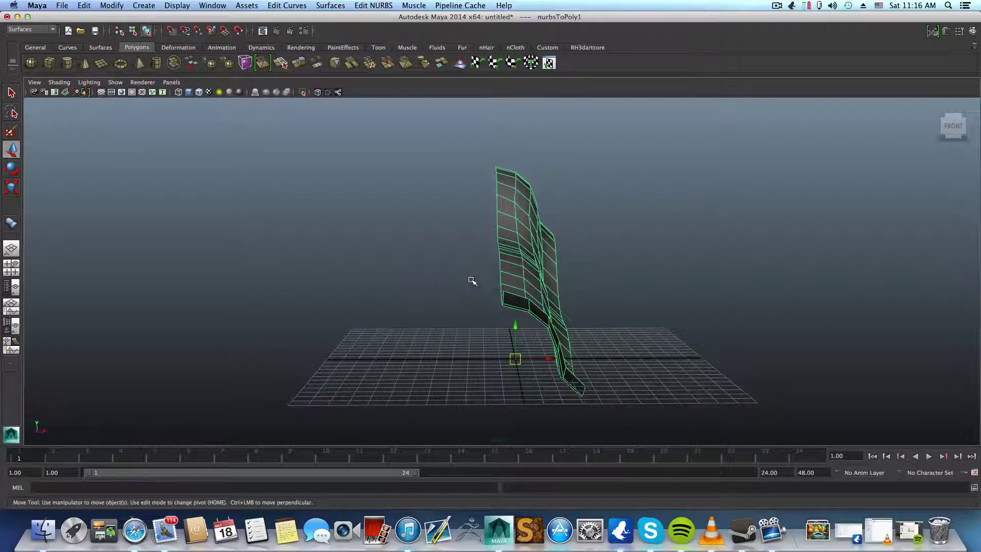
- Apply Mirror +X to the half quad mesh, undoing a first attempt and mirroring again
{"action": "middle_click_drag", "start_coordinate": [496, 260], "coordinate": [471, 261], "text": "alt"}
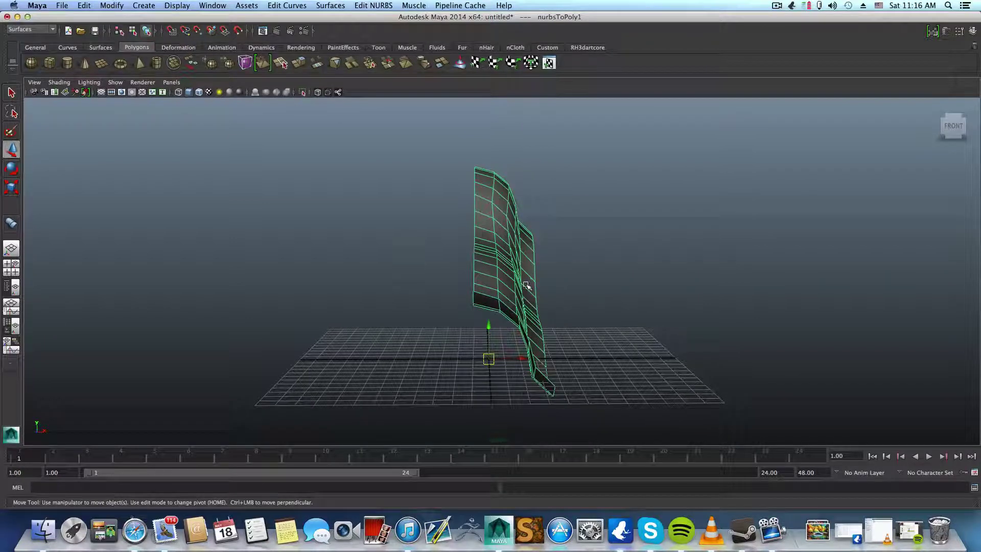
{"action": "left_click_drag", "start_coordinate": [536, 272], "coordinate": [517, 277], "text": "alt"}
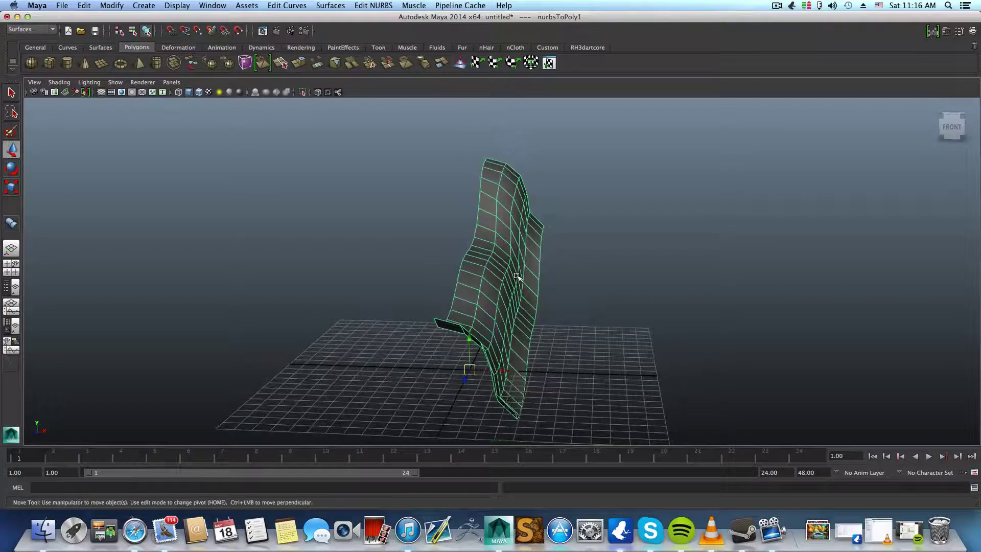
{"action": "right_click_drag", "start_coordinate": [500, 261], "coordinate": [577, 359], "text": "shift"}
{"action": "key", "text": "z"}
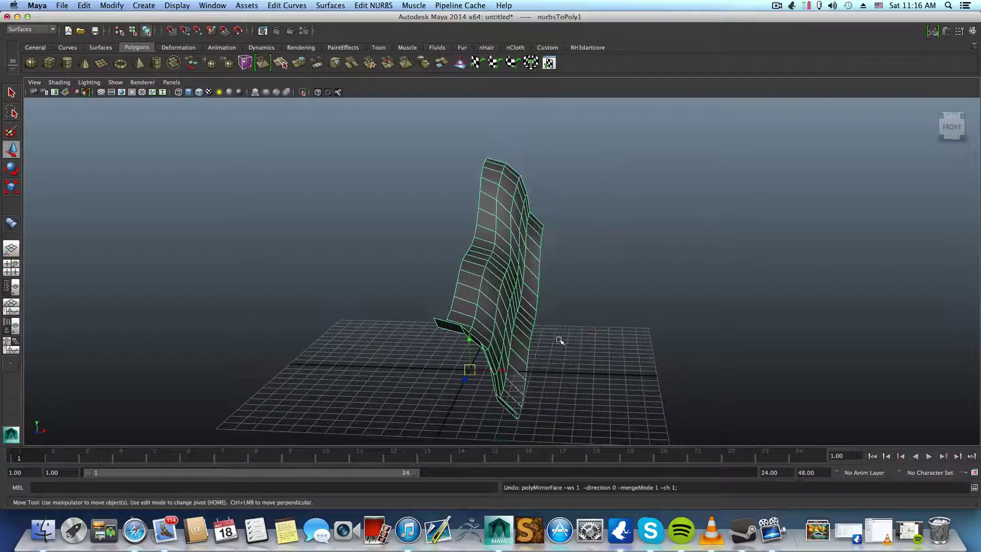
{"action": "right_click_drag", "start_coordinate": [503, 280], "coordinate": [586, 378], "text": "shift"}
{"action": "left_click_drag", "start_coordinate": [756, 380], "coordinate": [494, 300], "text": "alt"}
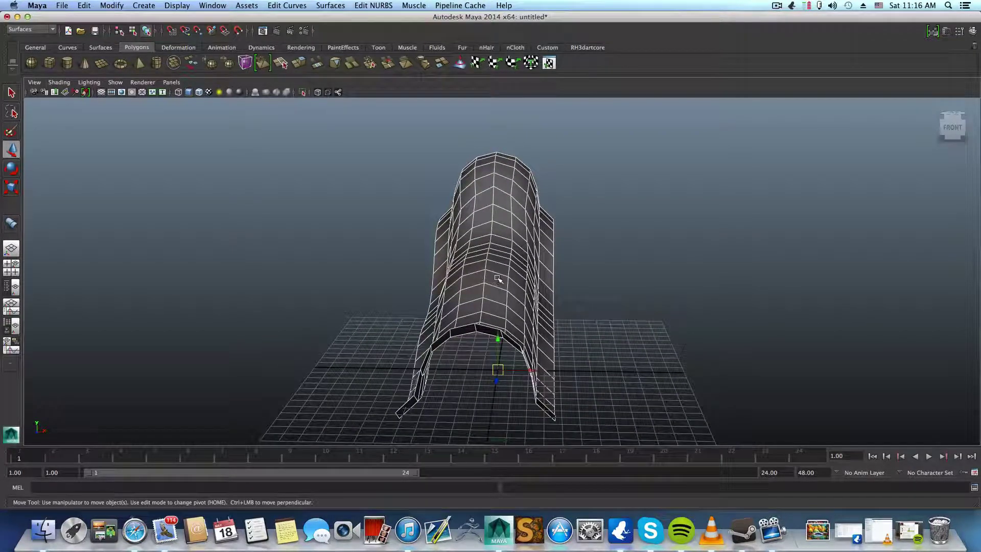
- Mirror the mesh into a full arch, then open Mirror Options and tick Merge with the original
{"action": "right_click_drag", "start_coordinate": [497, 278], "coordinate": [498, 376], "text": "shift"}
{"action": "right_click_drag", "start_coordinate": [497, 375], "coordinate": [578, 375], "text": "shift"}
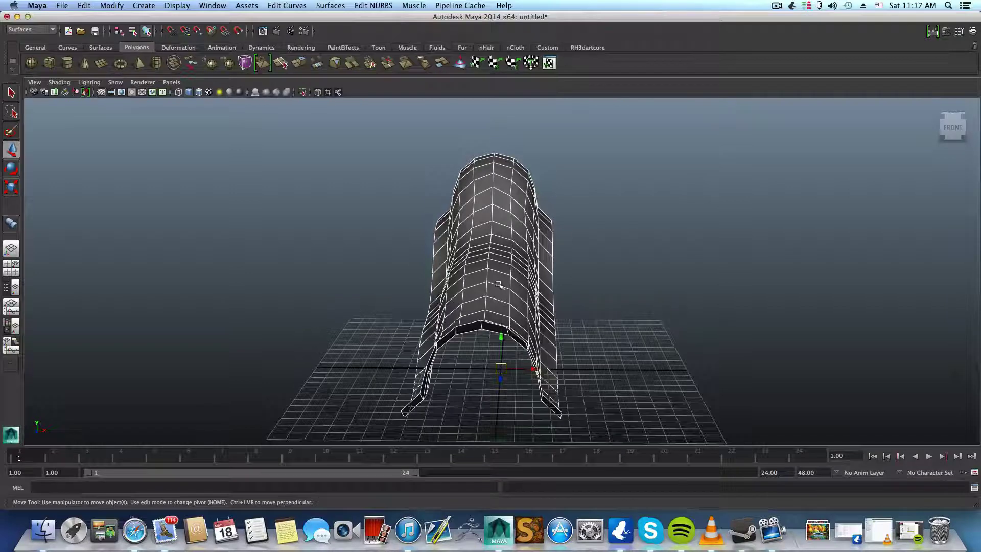
{"action": "right_click_drag", "start_coordinate": [499, 283], "coordinate": [505, 380], "text": "shift"}
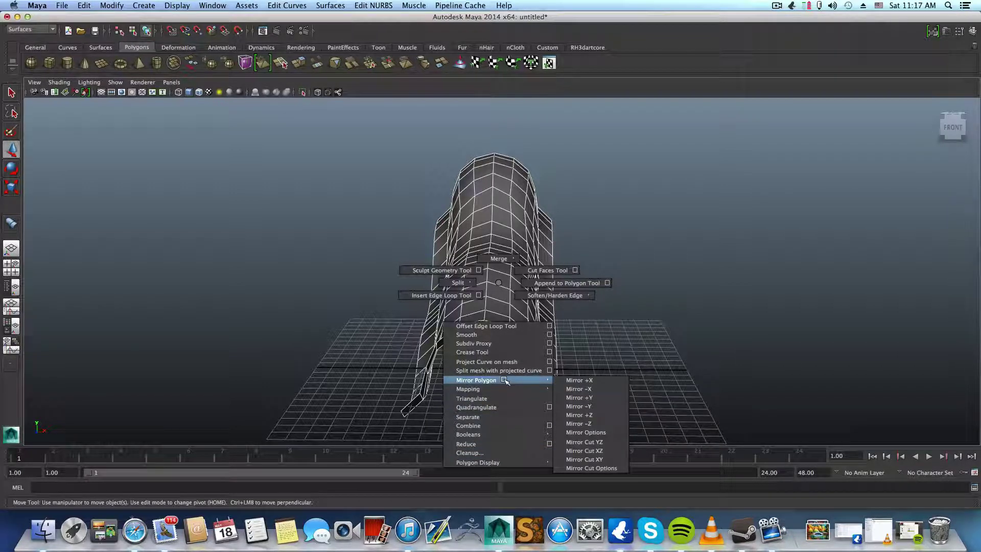
{"action": "right_click_drag", "start_coordinate": [504, 381], "coordinate": [586, 433], "text": "shift"}
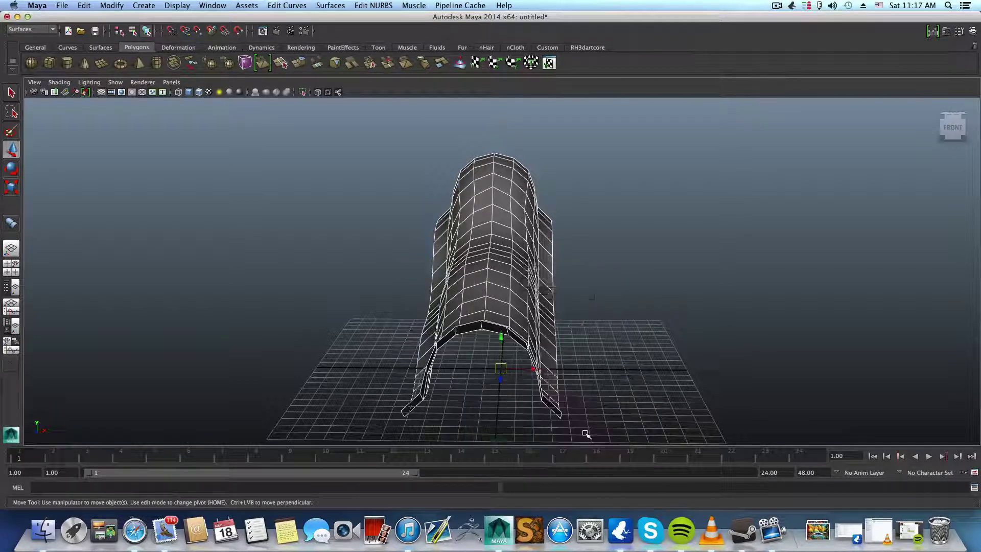
{"action": "left_click", "coordinate": [623, 185]}
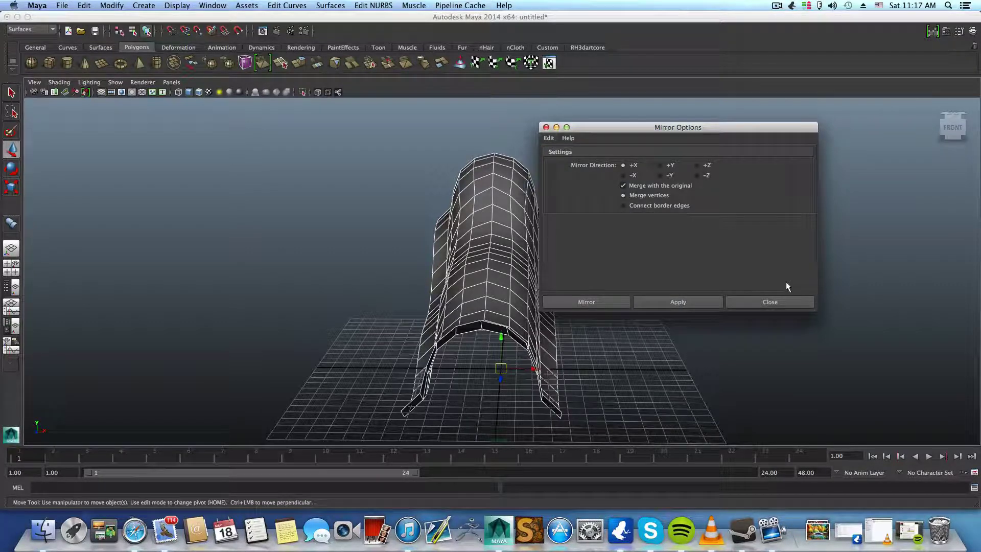
{"action": "left_click", "coordinate": [474, 292]}
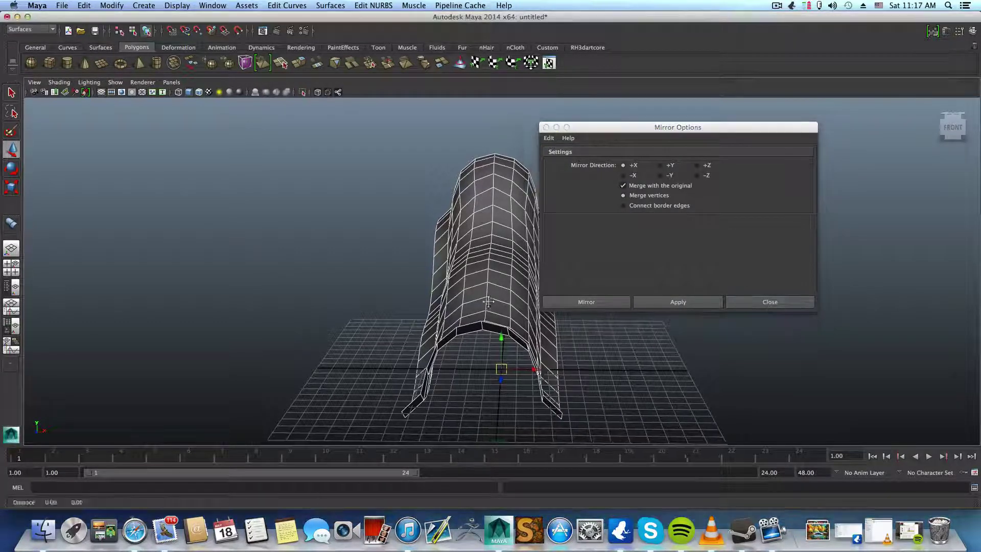
{"action": "left_click_drag", "start_coordinate": [474, 292], "coordinate": [484, 204], "text": "alt"}
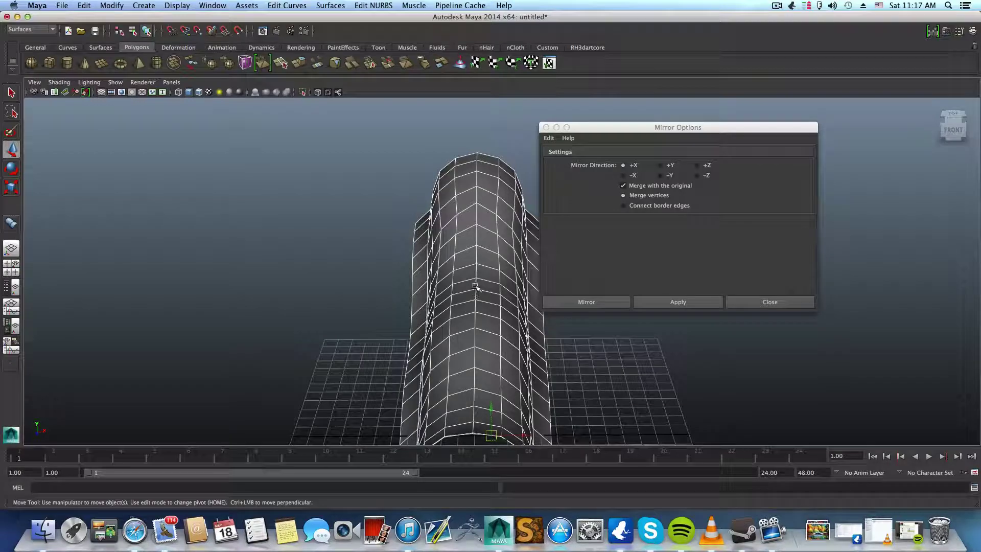
{"action": "mouse_move", "coordinate": [476, 285]}
{"action": "left_mouse_down", "text": "alt"}
{"action": "mouse_move", "coordinate": [476, 274]}
{"action": "mouse_move", "coordinate": [598, 336]}
{"action": "mouse_move", "coordinate": [481, 373]}
{"action": "mouse_move", "coordinate": [357, 353]}
{"action": "mouse_move", "coordinate": [367, 321]}
{"action": "mouse_move", "coordinate": [350, 317]}
{"action": "mouse_move", "coordinate": [401, 314]}
{"action": "mouse_move", "coordinate": [499, 357]}
{"action": "mouse_move", "coordinate": [409, 340]}
{"action": "mouse_move", "coordinate": [510, 327]}
{"action": "left_mouse_up", "text": "alt"}
- Close Mirror Options and orbit around the finished symmetrical wavy quad shell
{"action": "left_click", "coordinate": [740, 302]}
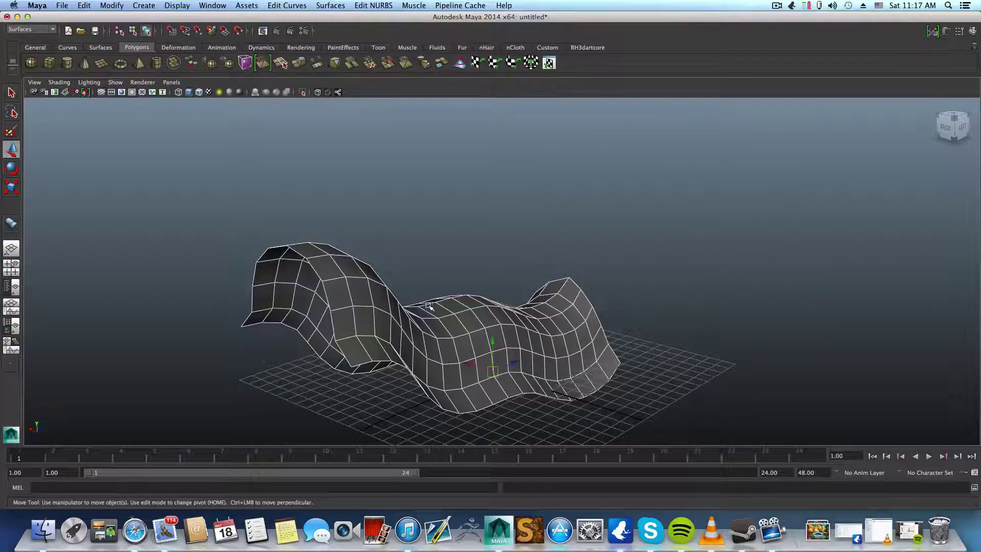
{"action": "mouse_move", "coordinate": [429, 305]}
{"action": "left_mouse_down", "text": "alt"}
{"action": "mouse_move", "coordinate": [443, 311]}
{"action": "mouse_move", "coordinate": [416, 308]}
{"action": "mouse_move", "coordinate": [423, 294]}
{"action": "mouse_move", "coordinate": [565, 291]}
{"action": "mouse_move", "coordinate": [587, 301]}
{"action": "mouse_move", "coordinate": [470, 360]}
{"action": "mouse_move", "coordinate": [405, 367]}
{"action": "mouse_move", "coordinate": [320, 319]}
{"action": "mouse_move", "coordinate": [513, 324]}
{"action": "mouse_move", "coordinate": [465, 342]}
{"action": "mouse_move", "coordinate": [573, 341]}
{"action": "mouse_move", "coordinate": [546, 362]}
{"action": "mouse_move", "coordinate": [490, 332]}
{"action": "left_mouse_up", "text": "alt"}
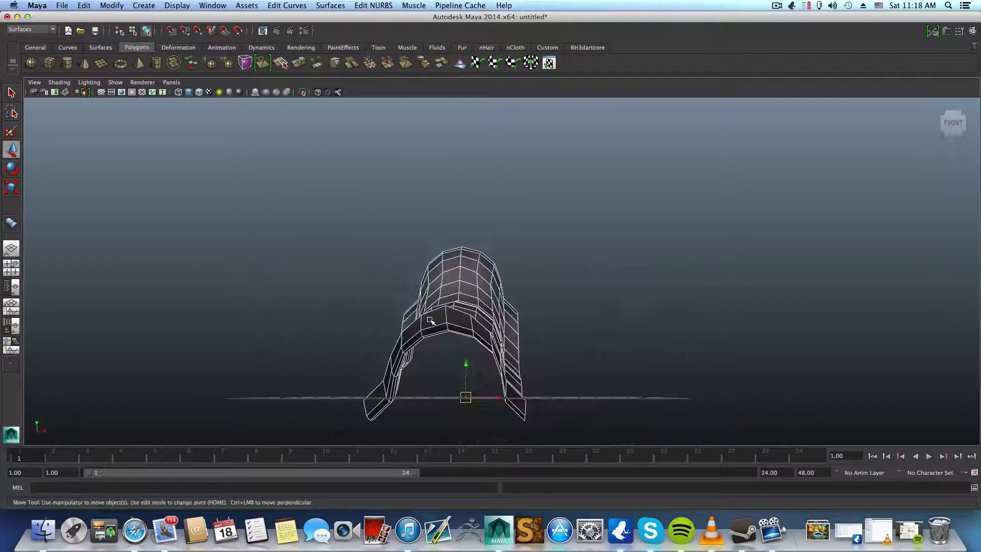
{"action": "middle_click_drag", "start_coordinate": [491, 332], "coordinate": [465, 314], "text": "alt"}
{"action": "mouse_move", "coordinate": [465, 314]}
{"action": "left_mouse_down", "text": "alt"}
{"action": "mouse_move", "coordinate": [467, 294]}
{"action": "mouse_move", "coordinate": [594, 293]}
{"action": "mouse_move", "coordinate": [583, 291]}
{"action": "mouse_move", "coordinate": [573, 320]}
{"action": "left_mouse_up", "text": "alt"}
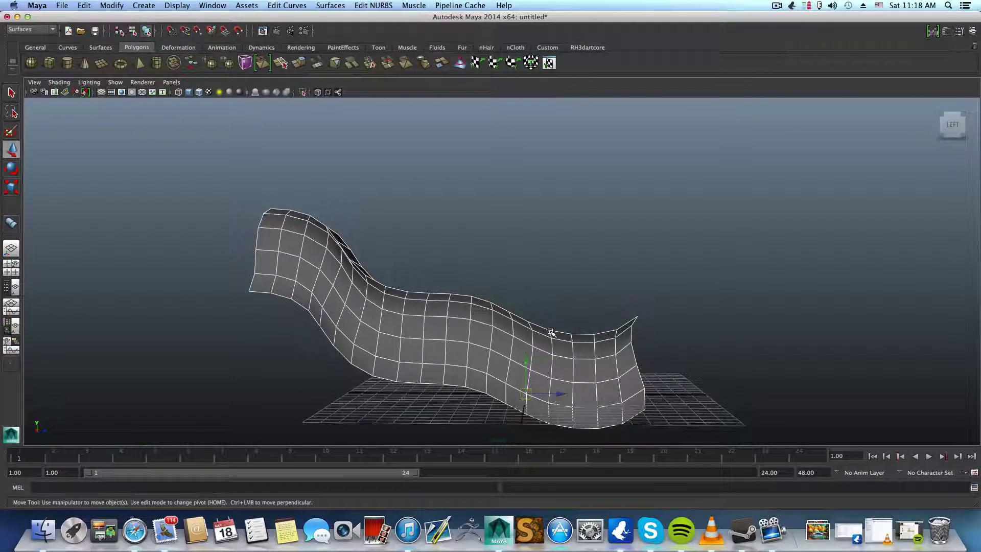
{"action": "mouse_move", "coordinate": [550, 332]}
{"action": "left_mouse_down", "text": "alt"}
{"action": "mouse_move", "coordinate": [561, 332]}
{"action": "mouse_move", "coordinate": [543, 326]}
{"action": "mouse_move", "coordinate": [526, 338]}
{"action": "mouse_move", "coordinate": [642, 355]}
{"action": "mouse_move", "coordinate": [545, 352]}
{"action": "mouse_move", "coordinate": [543, 320]}
{"action": "mouse_move", "coordinate": [577, 319]}
{"action": "mouse_move", "coordinate": [491, 313]}
{"action": "mouse_move", "coordinate": [449, 322]}
{"action": "mouse_move", "coordinate": [393, 303]}
{"action": "mouse_move", "coordinate": [509, 314]}
{"action": "mouse_move", "coordinate": [488, 305]}
{"action": "mouse_move", "coordinate": [412, 347]}
{"action": "mouse_move", "coordinate": [553, 329]}
{"action": "mouse_move", "coordinate": [444, 332]}
{"action": "mouse_move", "coordinate": [366, 291]}
{"action": "left_mouse_up", "text": "alt"}
{"action": "mouse_move", "coordinate": [366, 291]}
{"action": "right_mouse_down", "text": "alt"}
{"action": "mouse_move", "coordinate": [458, 317]}
{"action": "mouse_move", "coordinate": [472, 348]}
{"action": "right_mouse_up", "text": "alt"}
{"action": "left_click_drag", "start_coordinate": [472, 347], "coordinate": [477, 322], "text": "alt"}
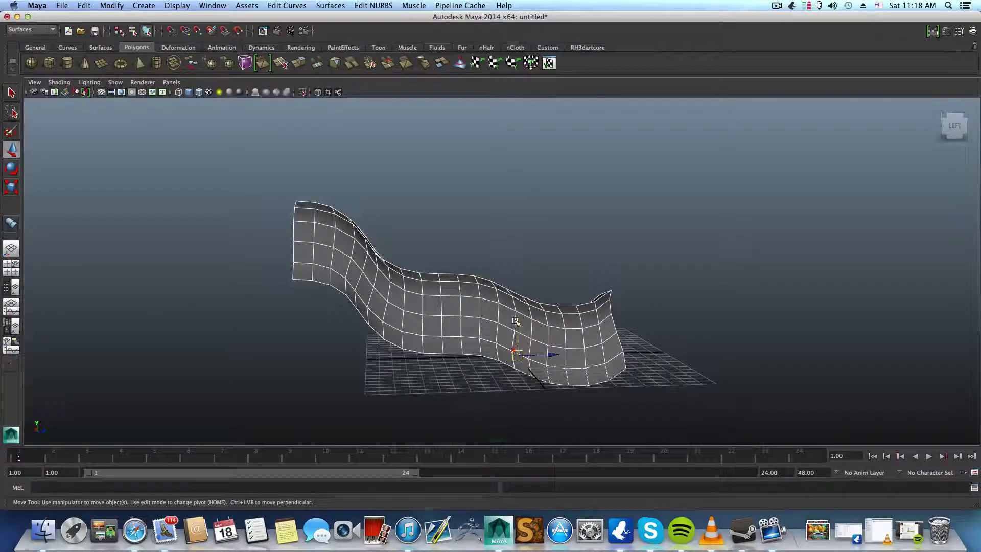
{"action": "middle_click_drag", "start_coordinate": [515, 321], "coordinate": [474, 323], "text": "alt"}
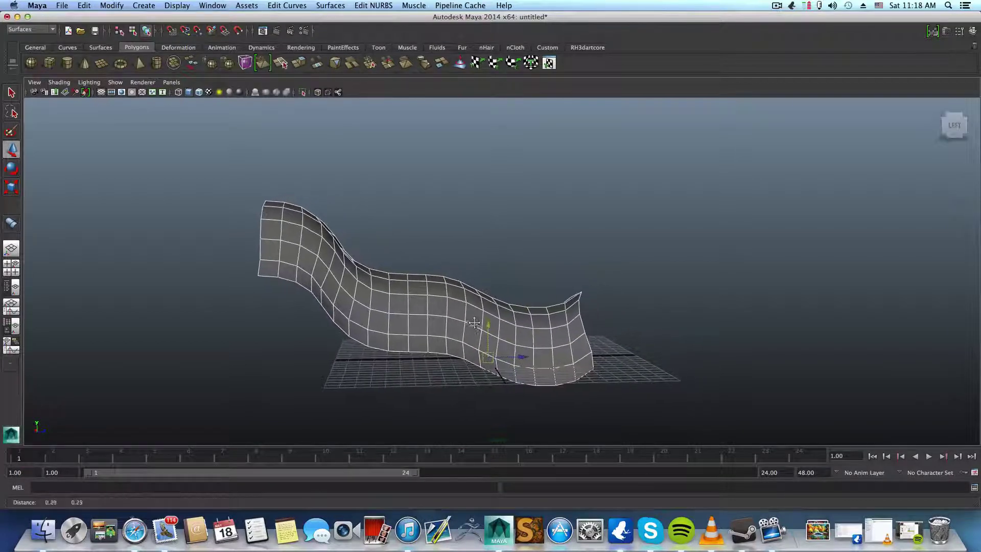
{"action": "mouse_move", "coordinate": [474, 323]}
{"action": "left_mouse_down", "text": "alt"}
{"action": "mouse_move", "coordinate": [570, 327]}
{"action": "mouse_move", "coordinate": [478, 321]}
{"action": "mouse_move", "coordinate": [458, 302]}
{"action": "mouse_move", "coordinate": [567, 339]}
{"action": "mouse_move", "coordinate": [587, 333]}
{"action": "mouse_move", "coordinate": [505, 373]}
{"action": "mouse_move", "coordinate": [452, 327]}
{"action": "left_mouse_up", "text": "alt"}
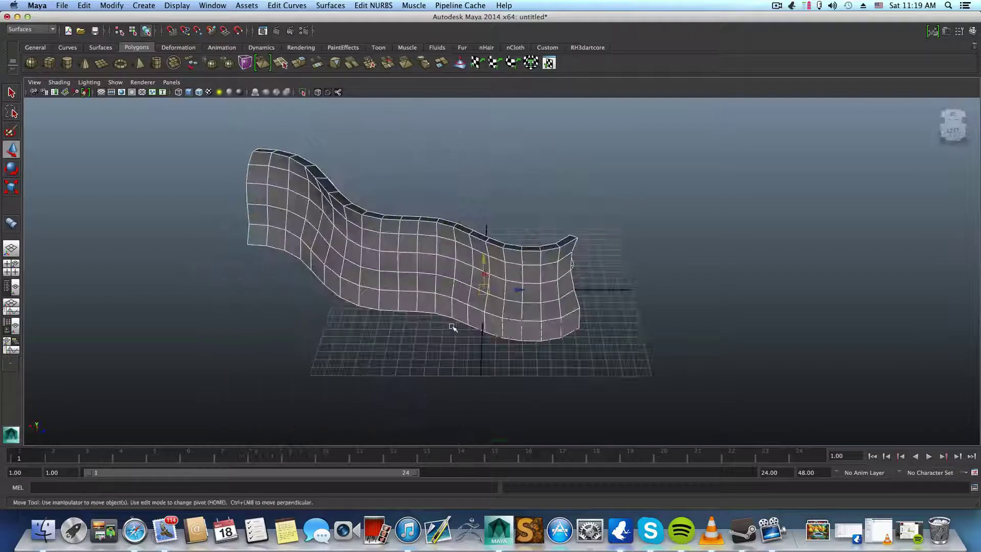